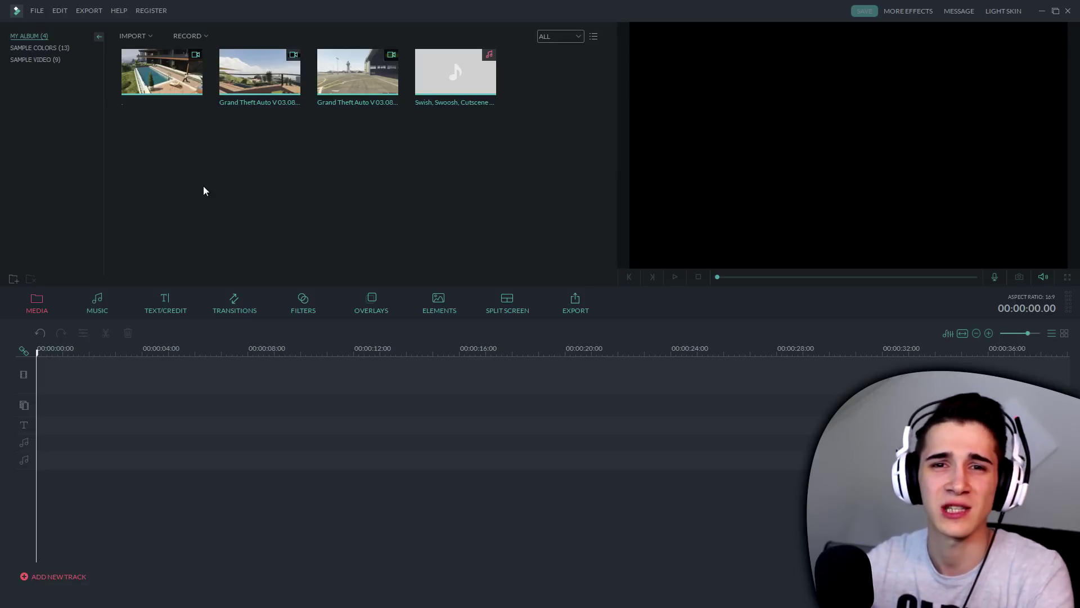
- Place the swimming pool video at the start of the video track
{"action": "left_click_drag", "start_coordinate": [162, 72], "coordinate": [51, 385]}
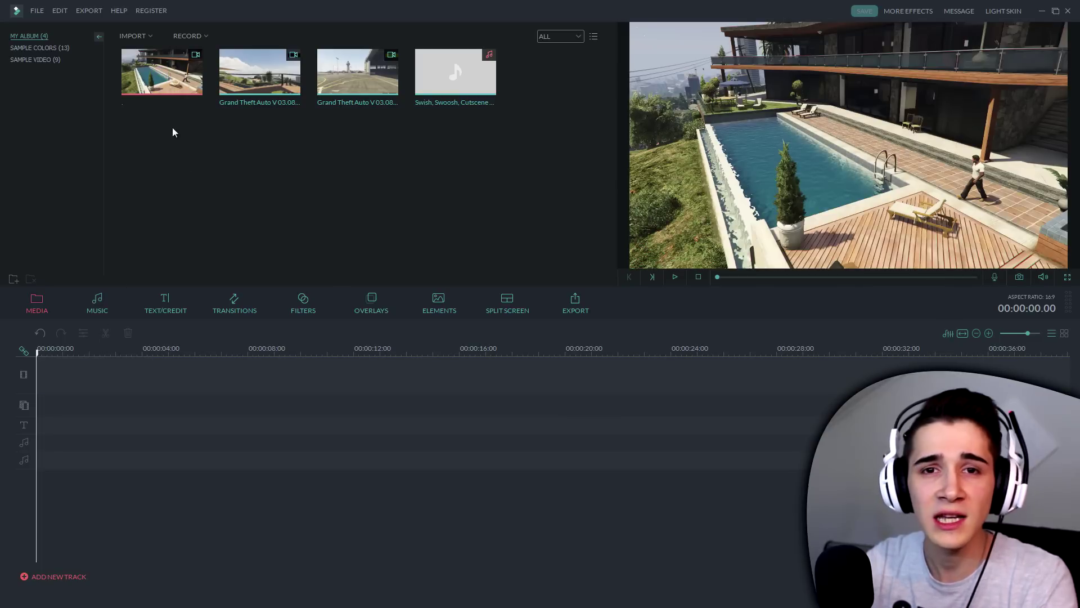
{"action": "left_click_drag", "start_coordinate": [162, 84], "coordinate": [73, 380]}
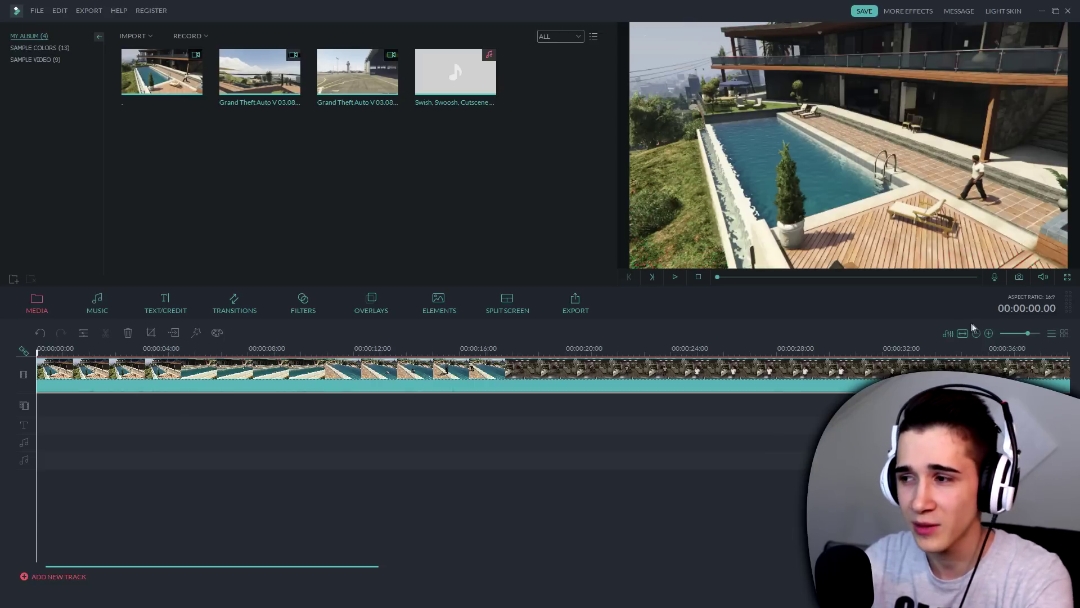
{"action": "mouse_move", "coordinate": [1027, 333]}
{"action": "left_mouse_down"}
{"action": "mouse_move", "coordinate": [1018, 332]}
{"action": "mouse_move", "coordinate": [1037, 333]}
{"action": "mouse_move", "coordinate": [1029, 340]}
{"action": "left_mouse_up"}
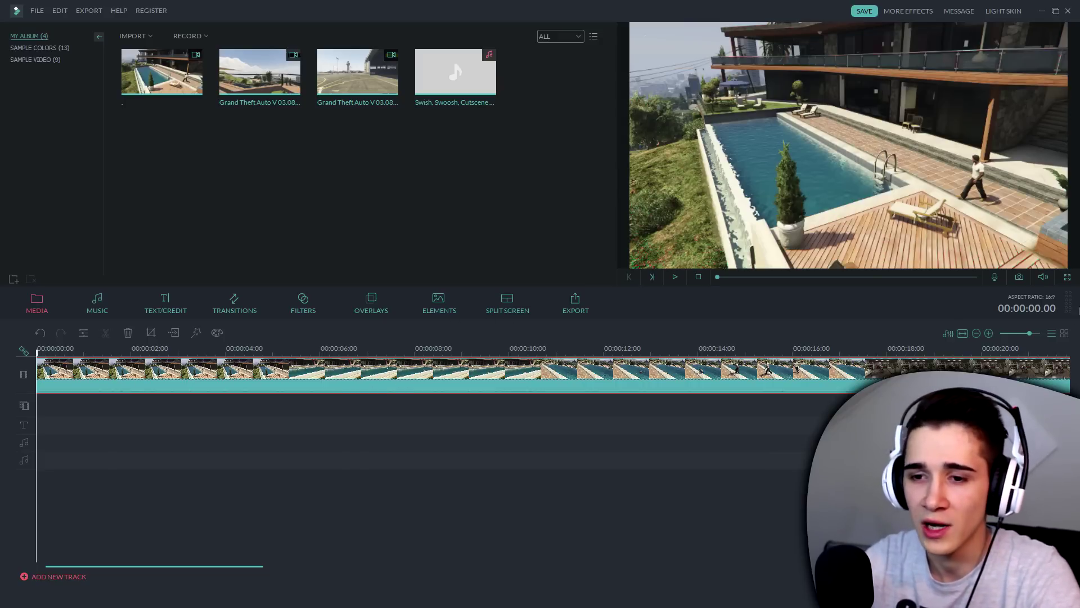
{"action": "left_click", "coordinate": [1032, 333]}
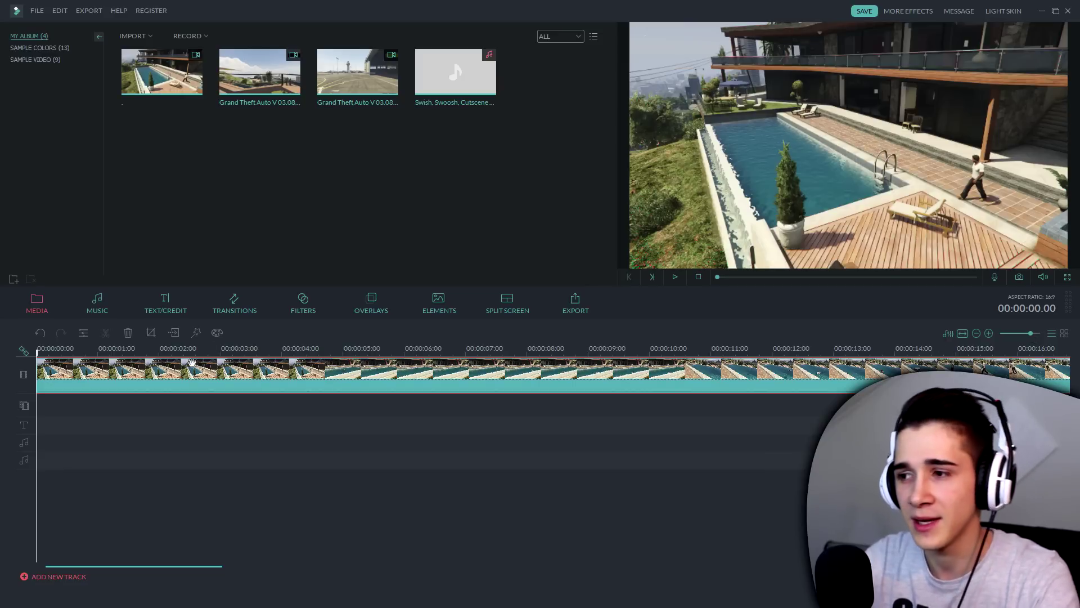
- Split the pool video at 00:00:17.08, where the shop scene starts, and delete the part before the split
{"action": "left_click", "coordinate": [212, 351]}
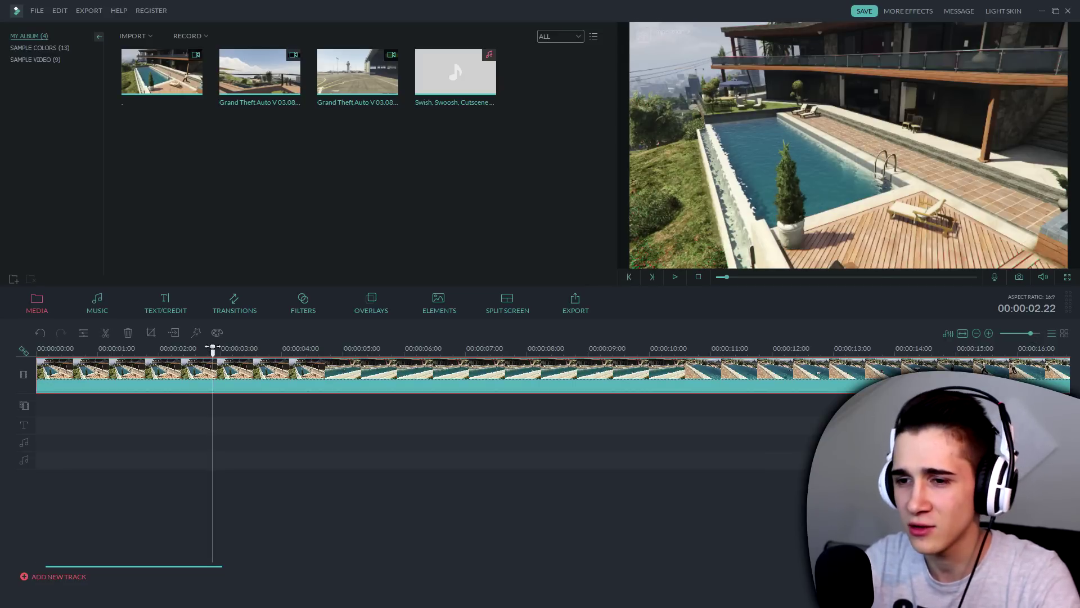
{"action": "left_click_drag", "start_coordinate": [212, 352], "coordinate": [837, 353]}
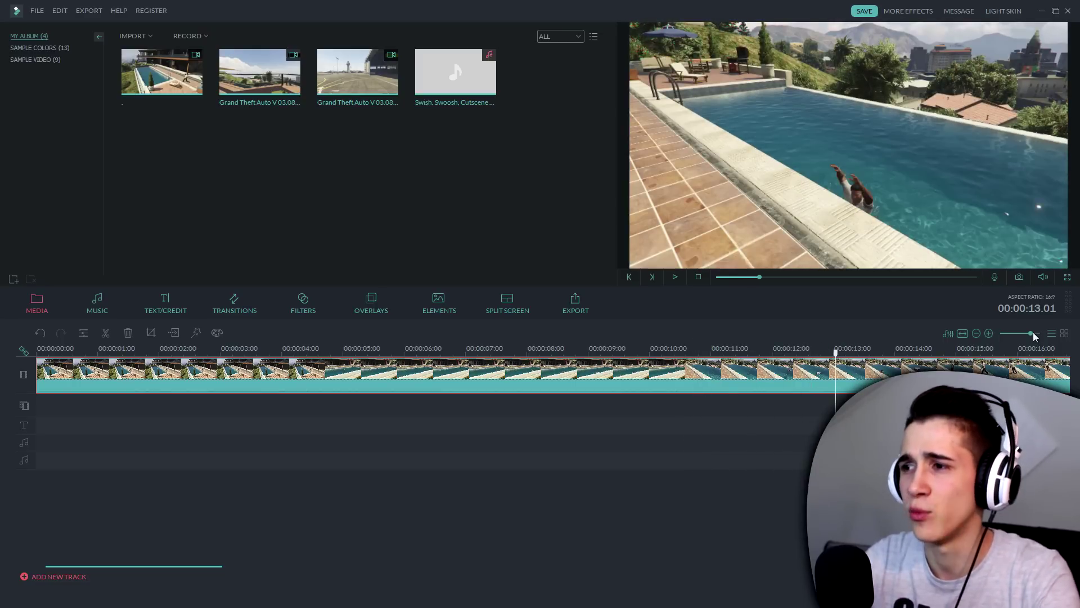
{"action": "left_click_drag", "start_coordinate": [1032, 335], "coordinate": [1028, 334]}
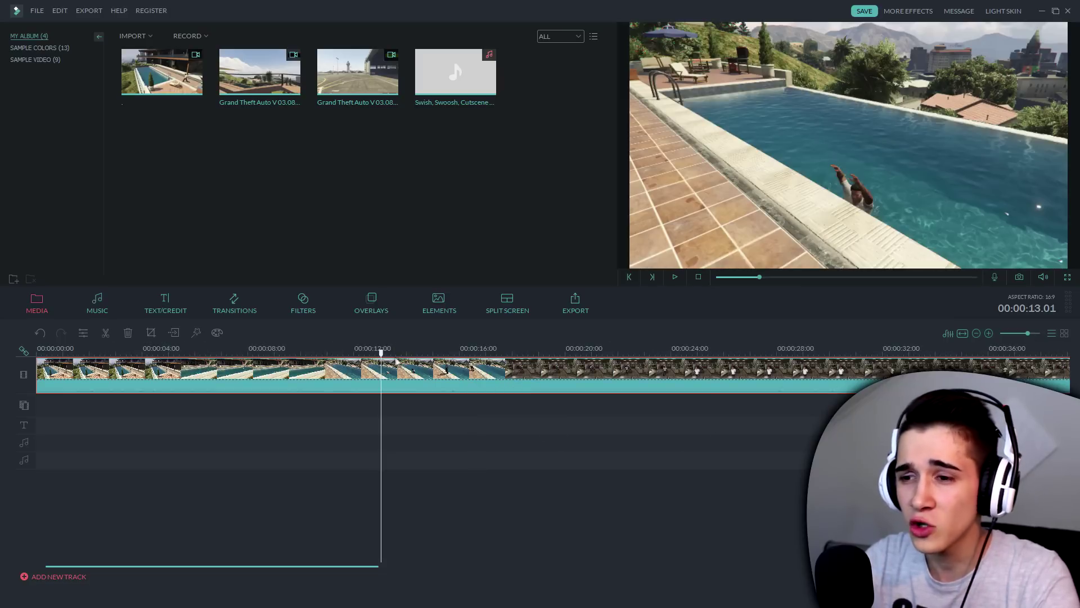
{"action": "left_click_drag", "start_coordinate": [381, 354], "coordinate": [494, 356]}
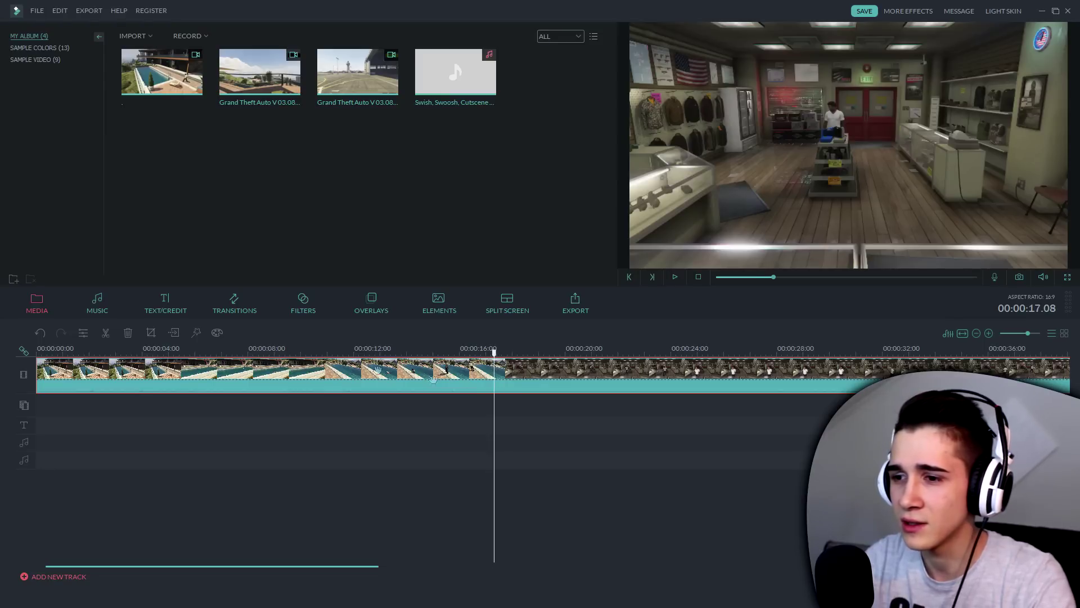
{"action": "left_click", "coordinate": [107, 333]}
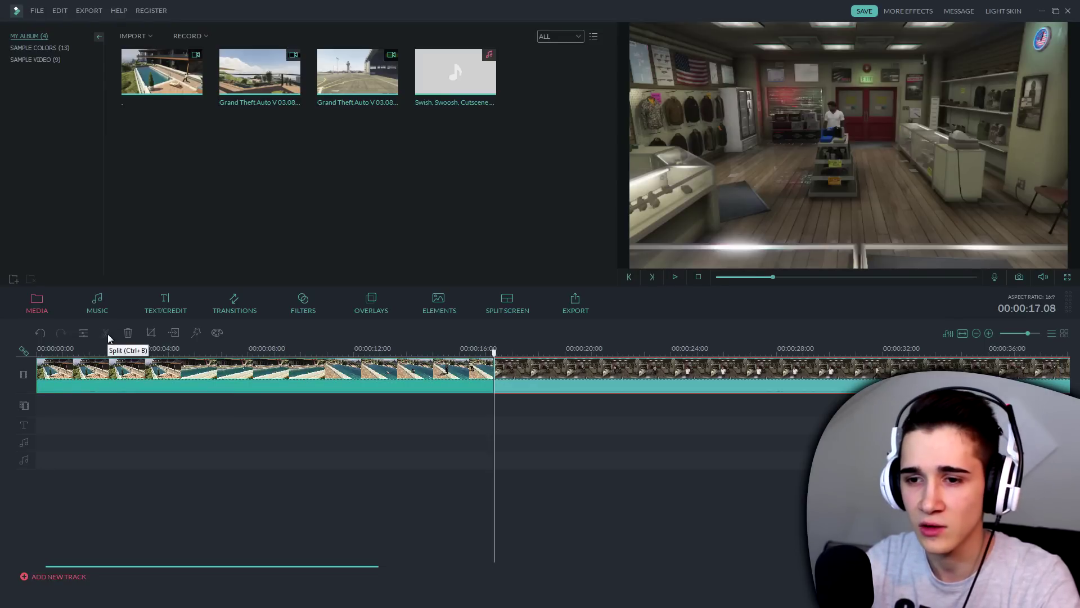
{"action": "left_click", "coordinate": [457, 370]}
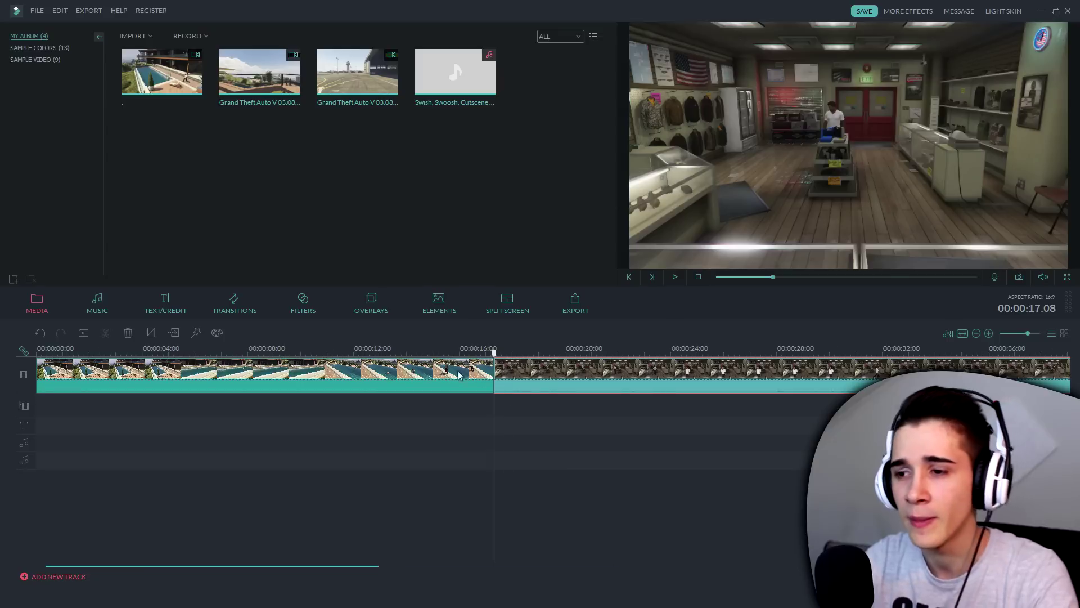
{"action": "key", "text": "Delete"}
- Split the shop clip at 00:00:36.19 and delete everything after the split
{"action": "left_click", "coordinate": [509, 361]}
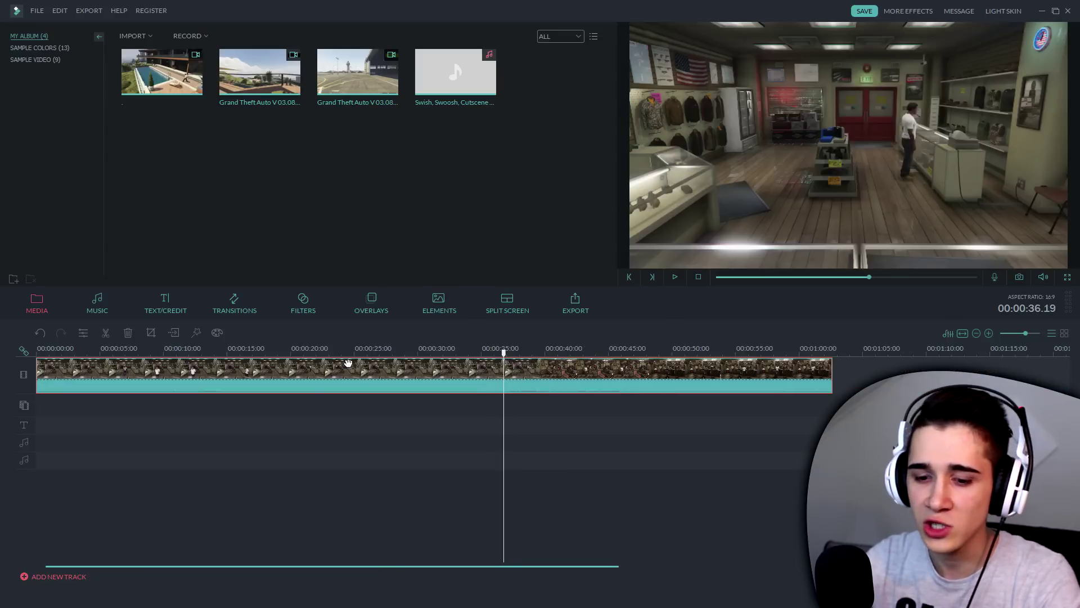
{"action": "key", "text": "ctrl+b"}
{"action": "key", "text": "Delete"}
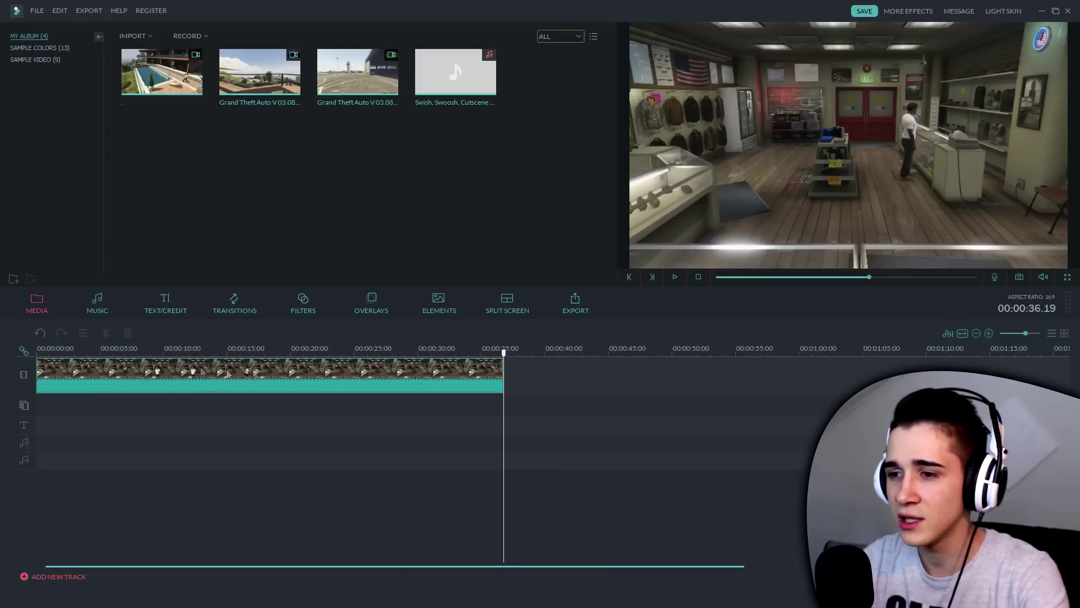
- Split the shop clip at 00:00:14.18 and again at 00:00:17.07
{"action": "left_click", "coordinate": [125, 372]}
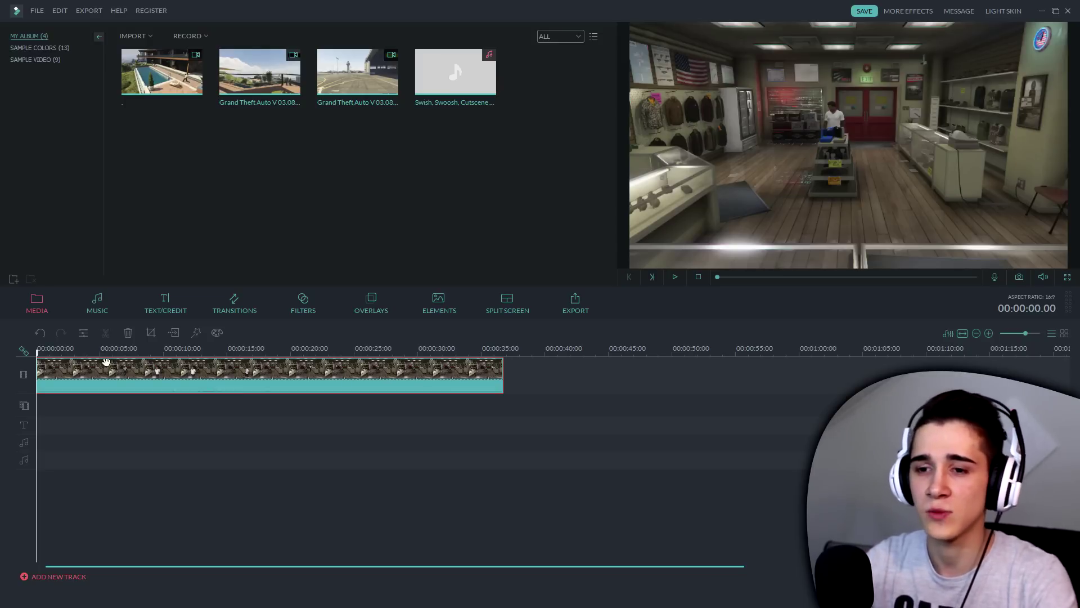
{"action": "scroll", "coordinate": [104, 371], "scroll_direction": "up", "scroll_amount": 1}
{"action": "left_click_drag", "start_coordinate": [41, 359], "coordinate": [373, 358]}
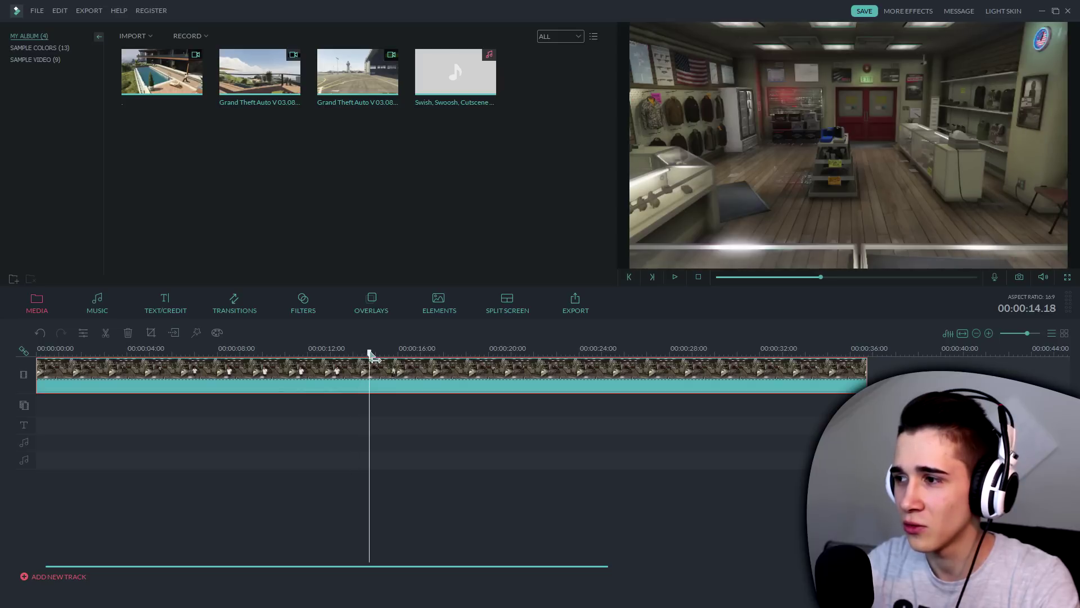
{"action": "key", "text": "ctrl+b"}
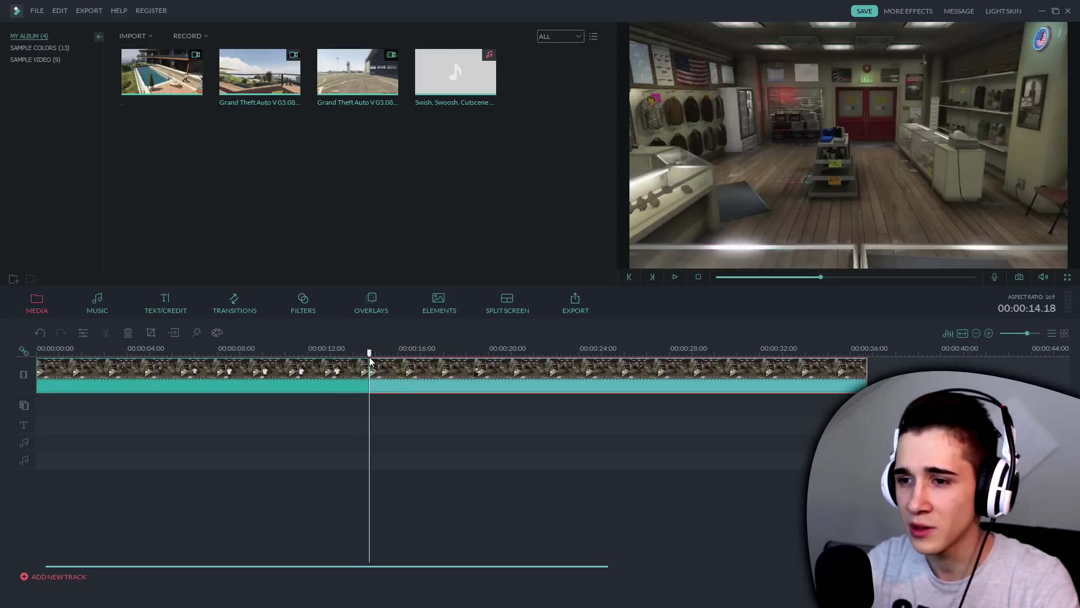
{"action": "left_click_drag", "start_coordinate": [372, 358], "coordinate": [430, 365]}
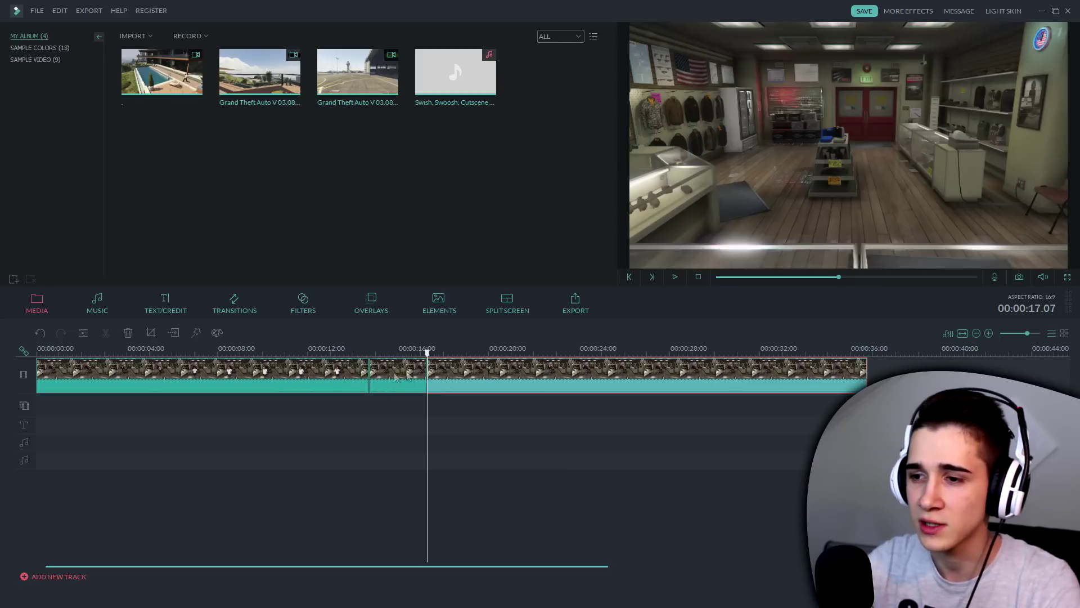
- Move the first shop segment to the end of the video track and play the beginning of the timeline
{"action": "left_click", "coordinate": [314, 379]}
{"action": "left_click_drag", "start_coordinate": [243, 371], "coordinate": [747, 373]}
{"action": "left_click", "coordinate": [46, 368]}
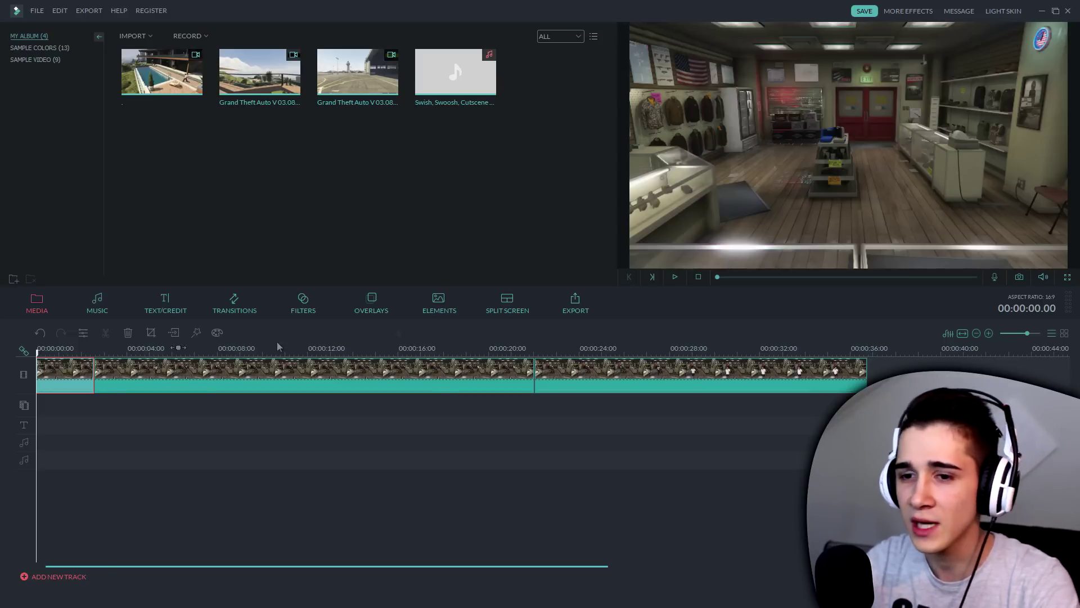
{"action": "left_click", "coordinate": [674, 278]}
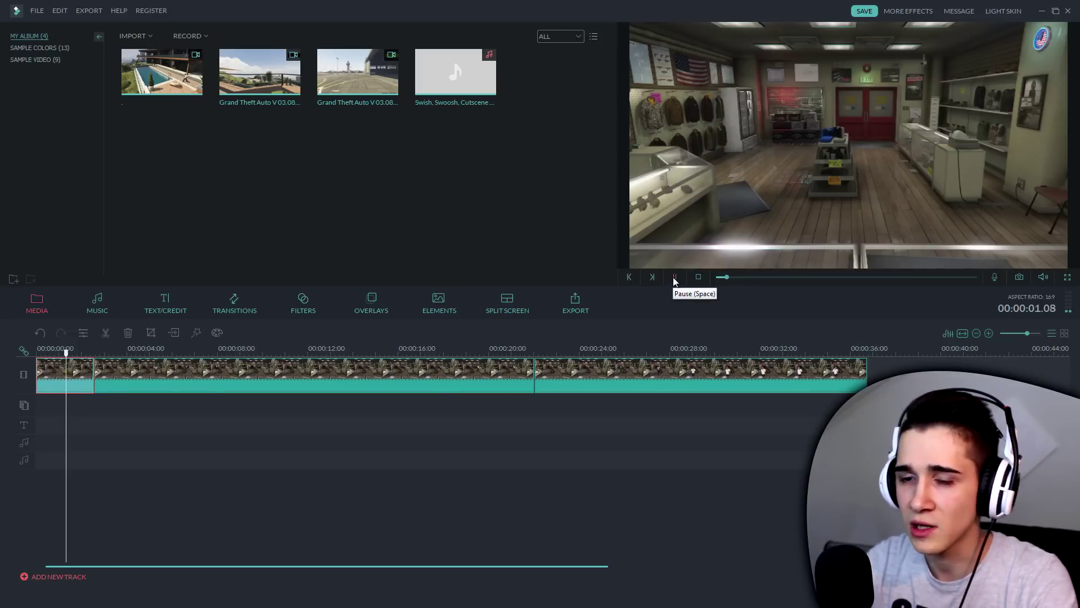
{"action": "left_click", "coordinate": [675, 278]}
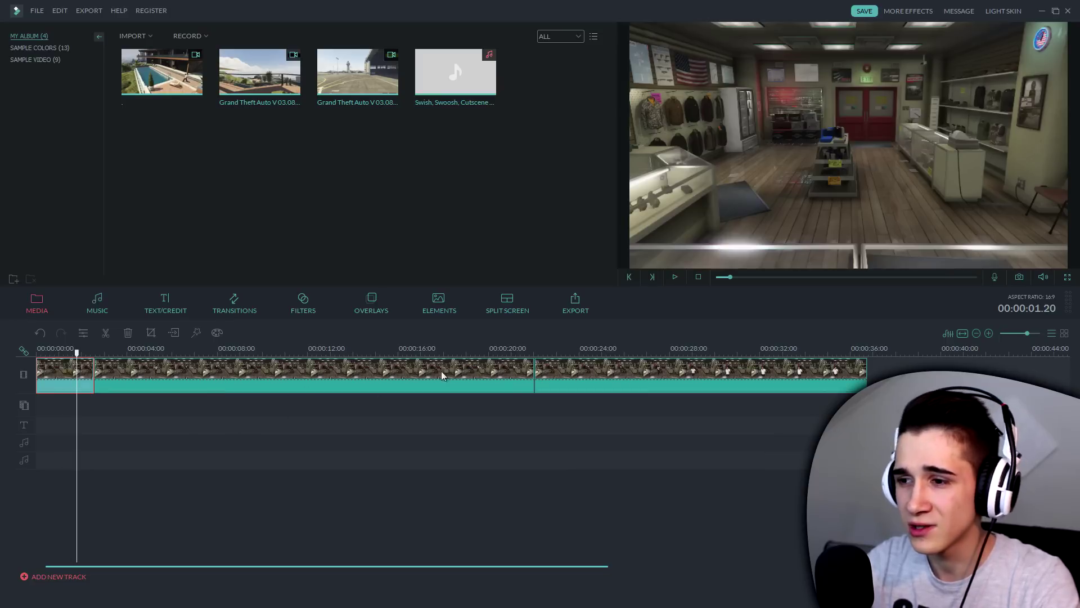
- Split a short piece off the start of the last segment, move the long middle segment to the end, and play the first cut
{"action": "left_click_drag", "start_coordinate": [78, 365], "coordinate": [577, 367]}
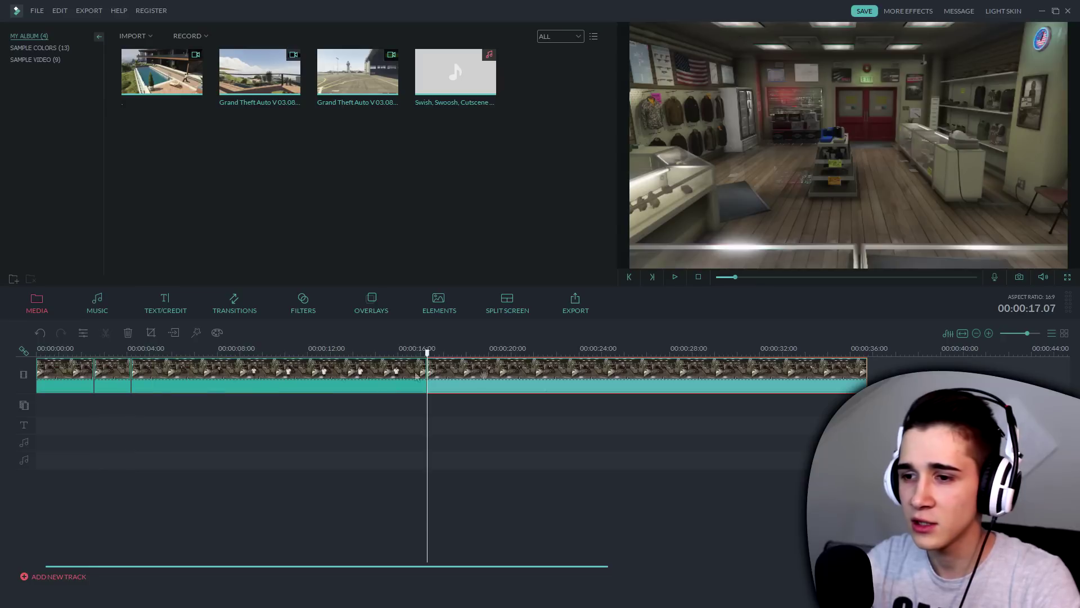
{"action": "left_click", "coordinate": [103, 380]}
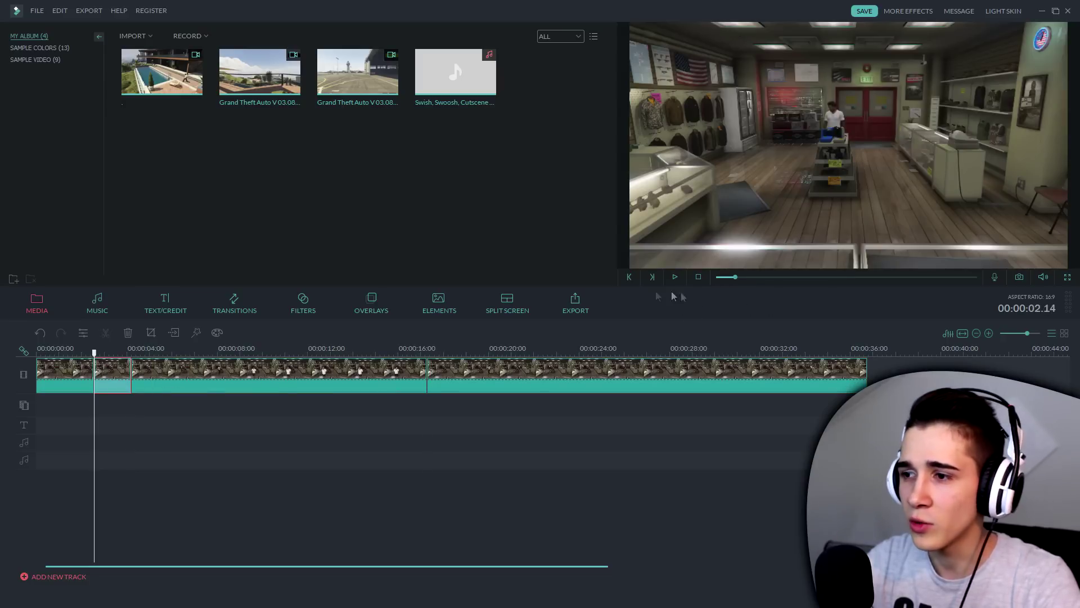
{"action": "left_click", "coordinate": [37, 353]}
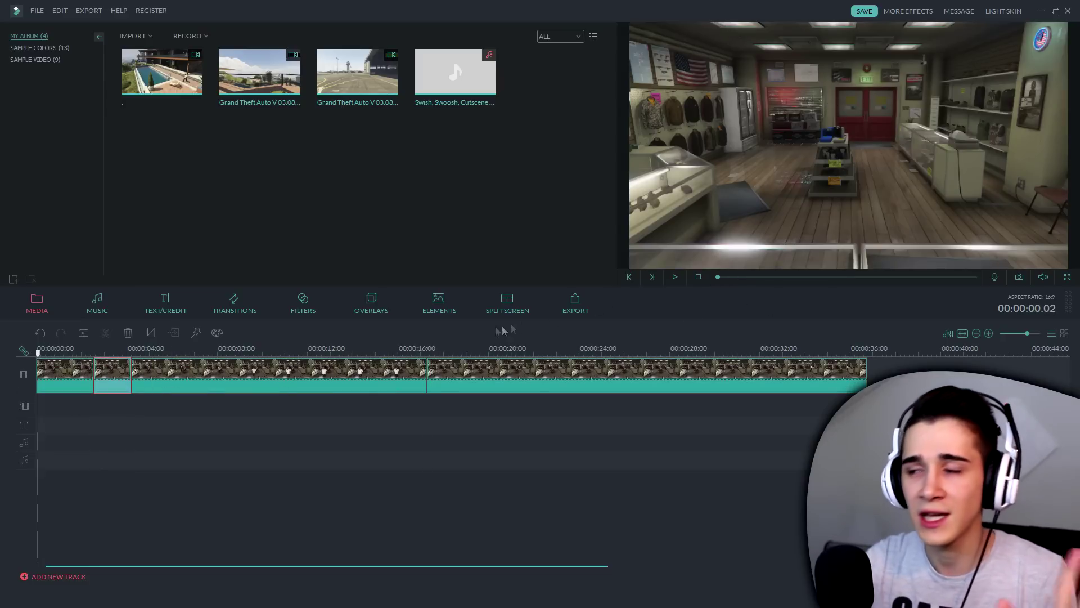
{"action": "left_click", "coordinate": [675, 278]}
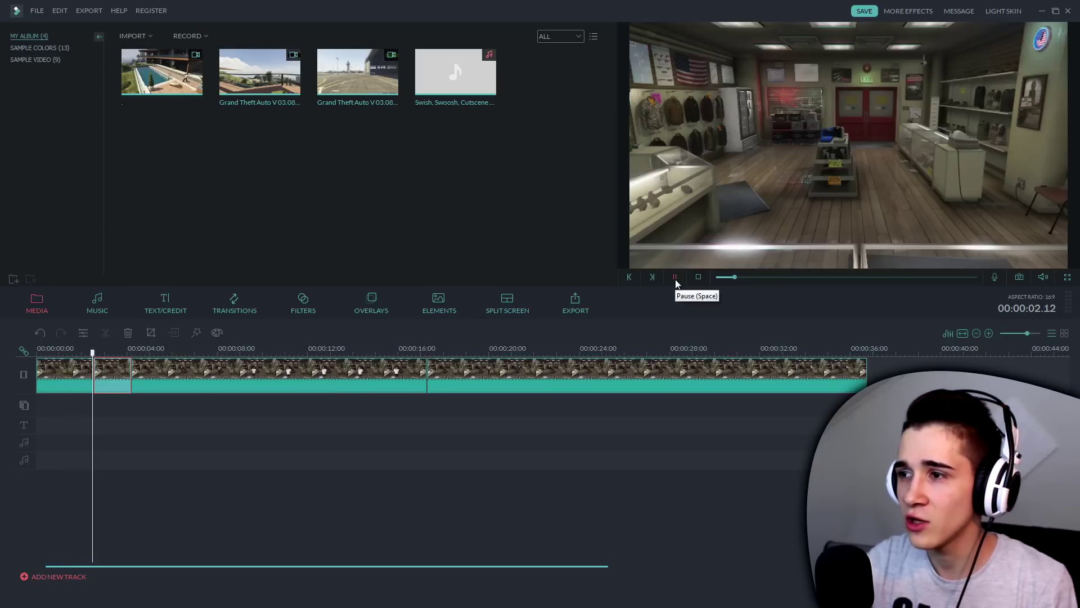
{"action": "left_click", "coordinate": [675, 278]}
- Cut the remaining shop footage down to two more short segments so the timeline ends at 00:00:09.01, and return to the start
{"action": "left_click", "coordinate": [148, 380]}
{"action": "left_click_drag", "start_coordinate": [134, 353], "coordinate": [267, 354]}
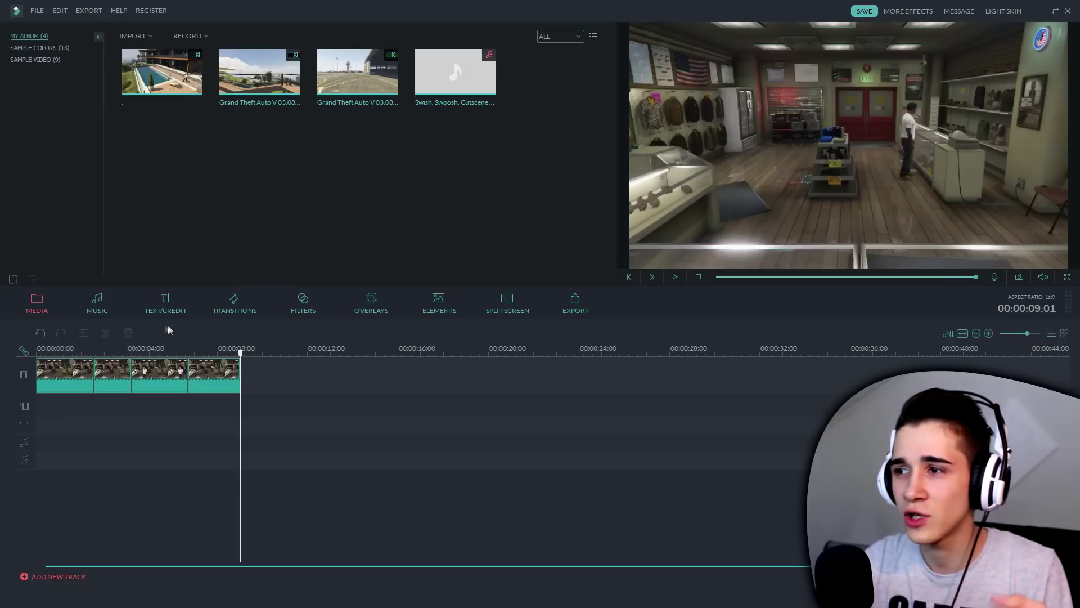
{"action": "left_click", "coordinate": [38, 348]}
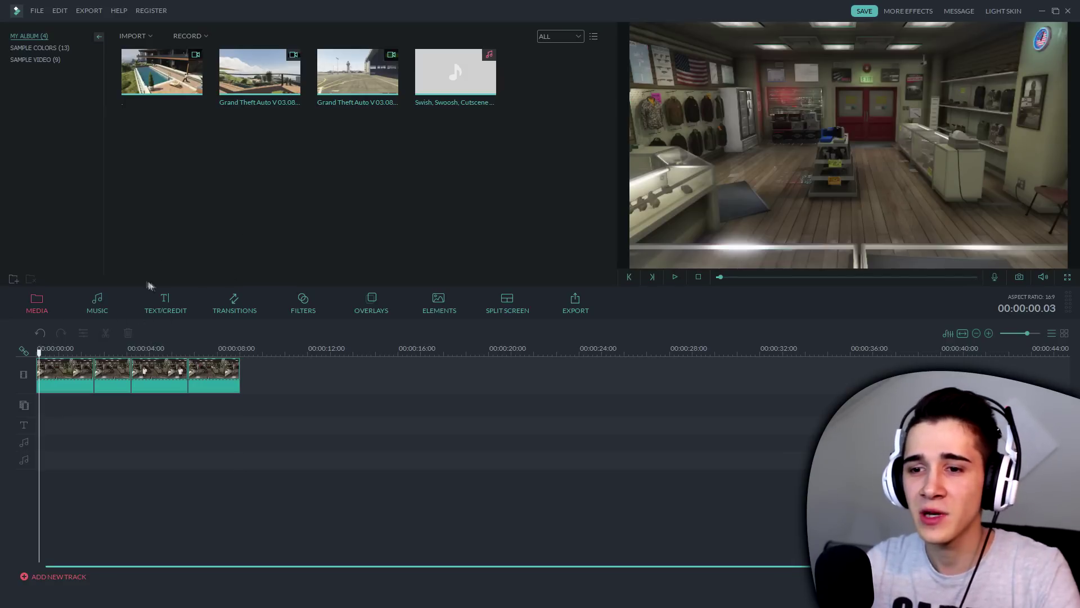
- Add the fancy Ripper transition at the cut between the first two segments and preview it
{"action": "left_click", "coordinate": [244, 302]}
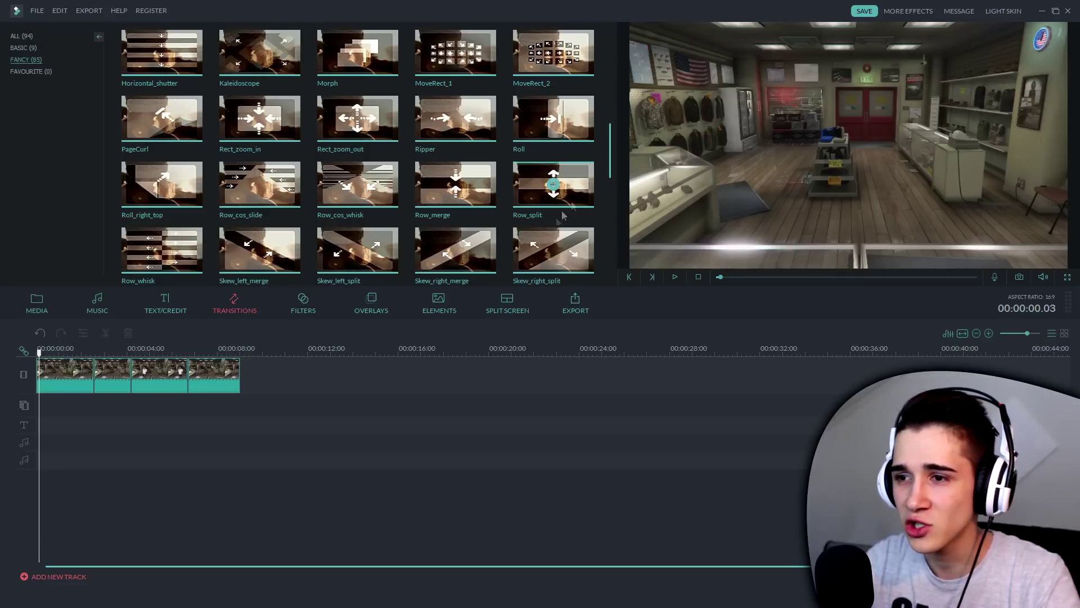
{"action": "mouse_move", "coordinate": [467, 122]}
{"action": "left_click_drag", "start_coordinate": [466, 122], "coordinate": [96, 383]}
{"action": "left_click", "coordinate": [94, 376]}
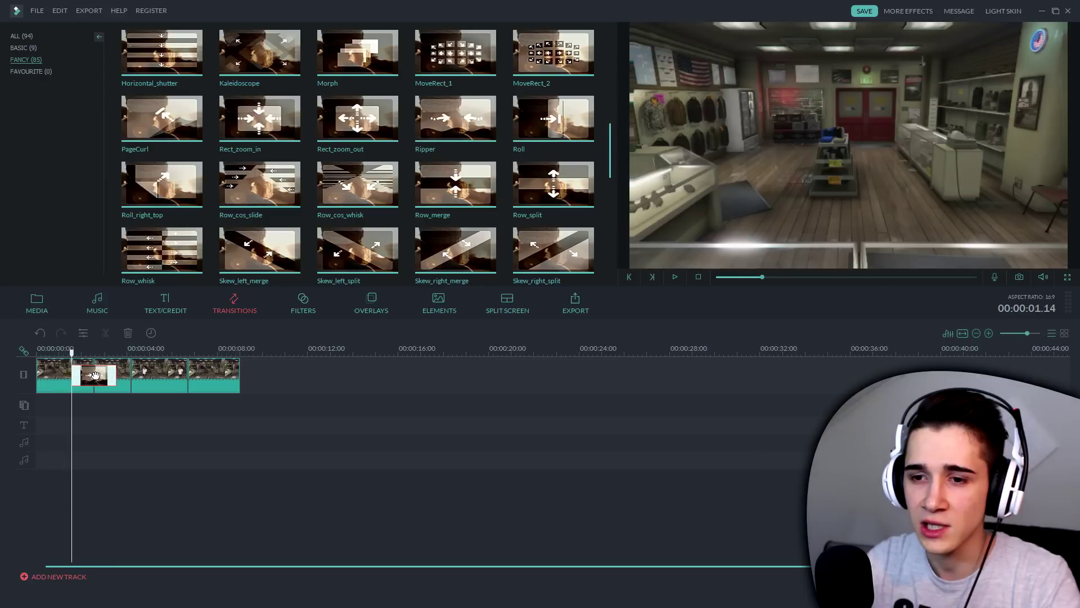
{"action": "scroll", "coordinate": [95, 375], "scroll_direction": "up", "scroll_amount": 5}
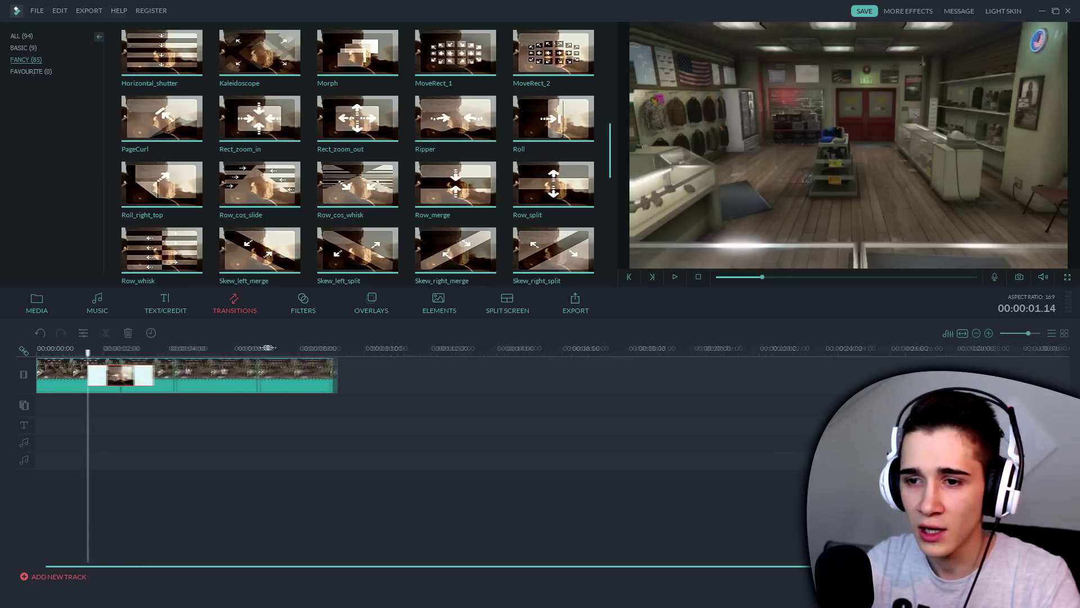
{"action": "left_click", "coordinate": [677, 278]}
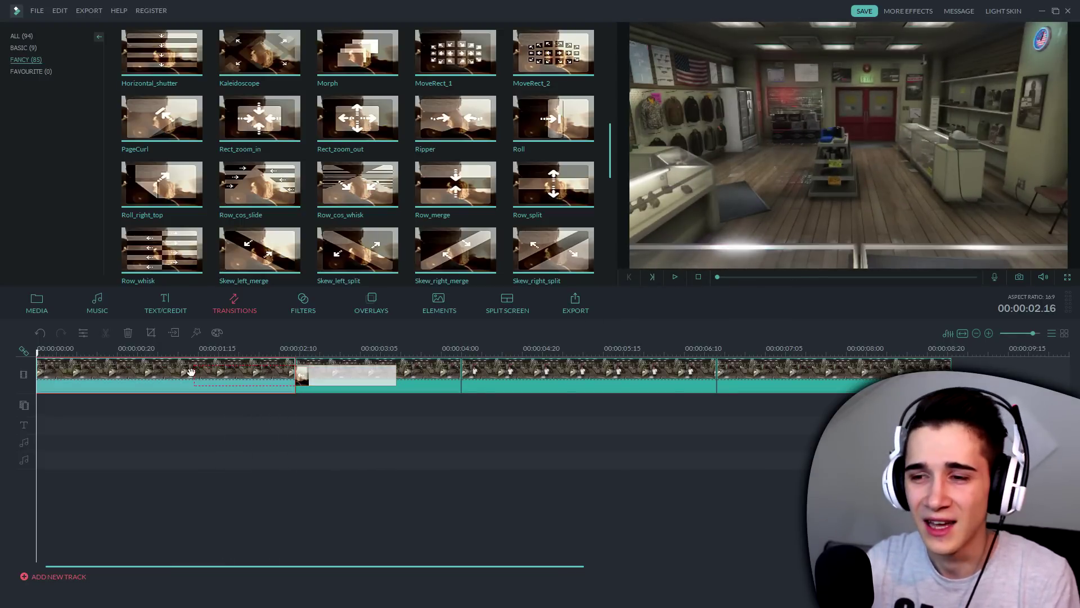
- Shorten the first Ripper transition to start at 00:00:02.11, just before the cut, and play it back
{"action": "left_click", "coordinate": [194, 374]}
{"action": "left_click_drag", "start_coordinate": [194, 374], "coordinate": [290, 381]}
{"action": "left_click_drag", "start_coordinate": [283, 382], "coordinate": [284, 383]}
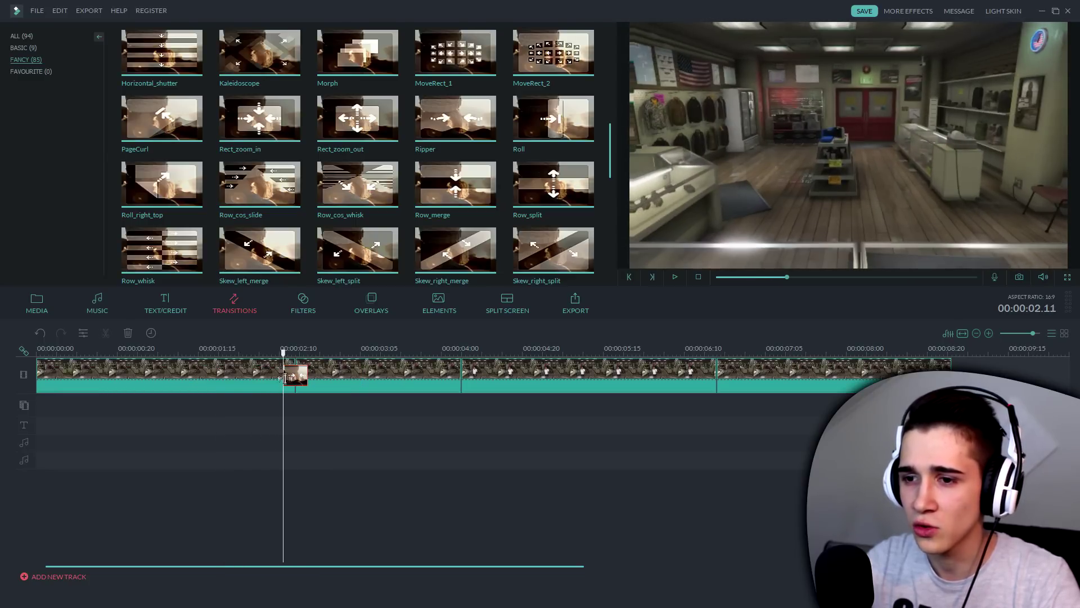
{"action": "left_click", "coordinate": [675, 279]}
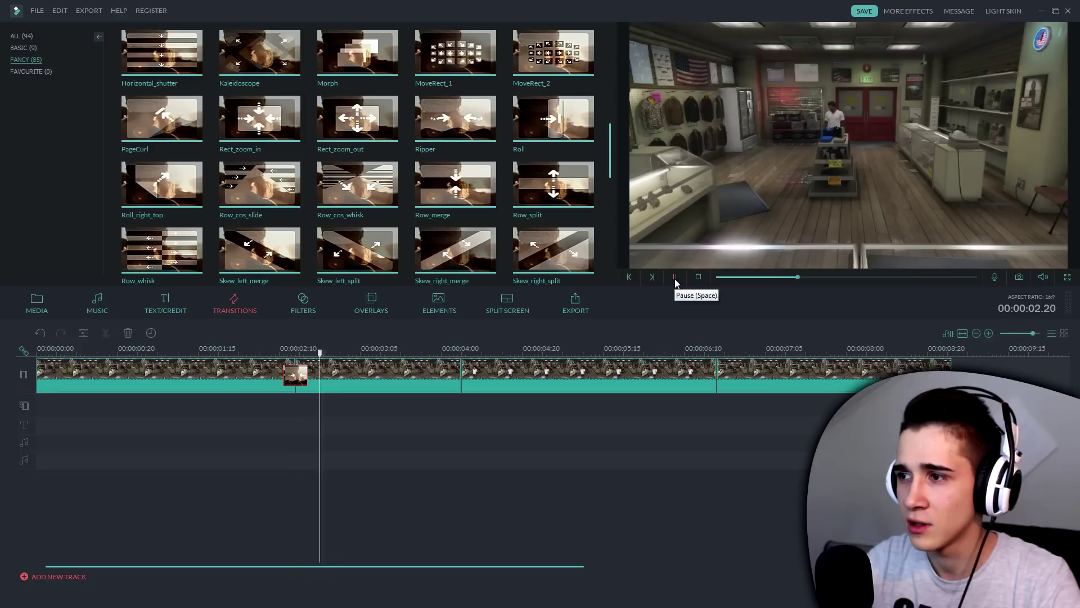
- Add Ripper transitions at the second and third cuts, shortened to start at 00:00:04.02 and 00:00:06.15
{"action": "left_click", "coordinate": [455, 118]}
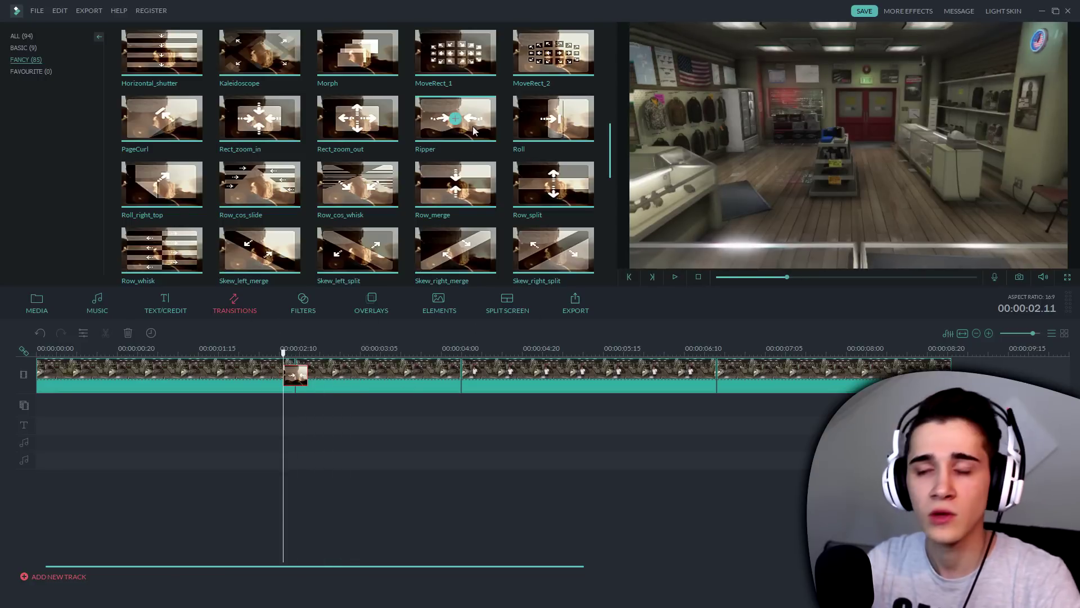
{"action": "left_click_drag", "start_coordinate": [456, 118], "coordinate": [460, 373]}
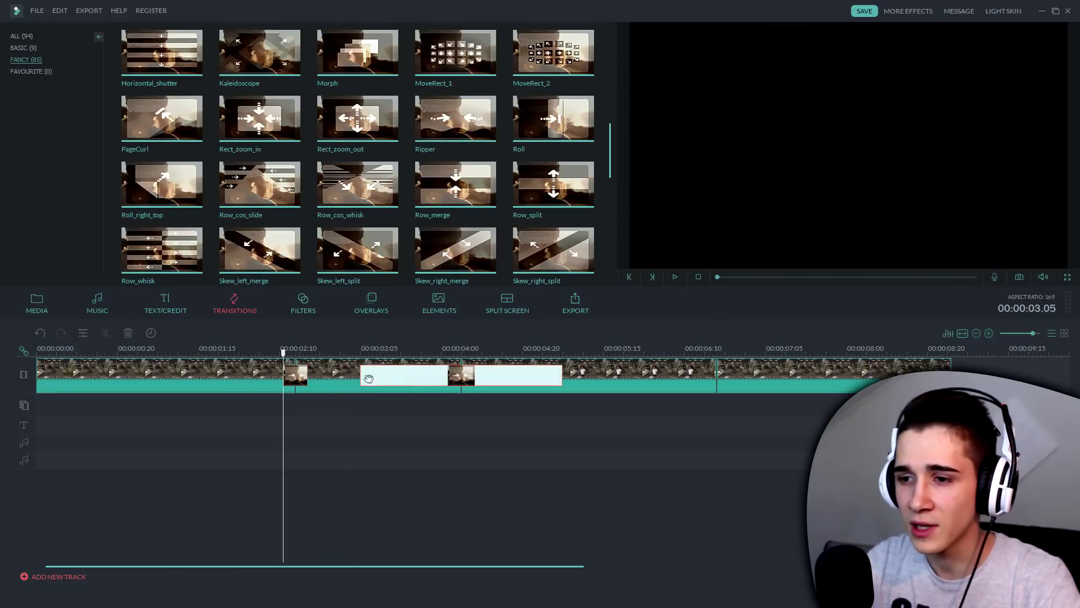
{"action": "left_click_drag", "start_coordinate": [359, 371], "coordinate": [454, 386]}
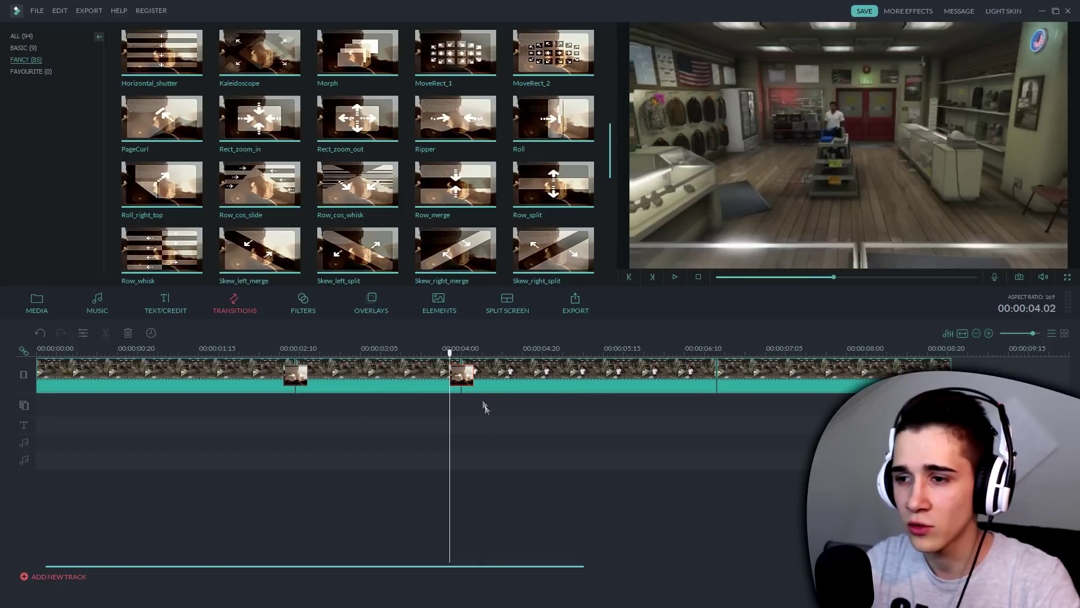
{"action": "left_click_drag", "start_coordinate": [454, 131], "coordinate": [707, 384]}
- Add the Swish, Swoosh, Cutscene Sound Effect, cut out one short swoosh and place it at 00:00:02.11 under the first Ripper transition
{"action": "left_click", "coordinate": [36, 302]}
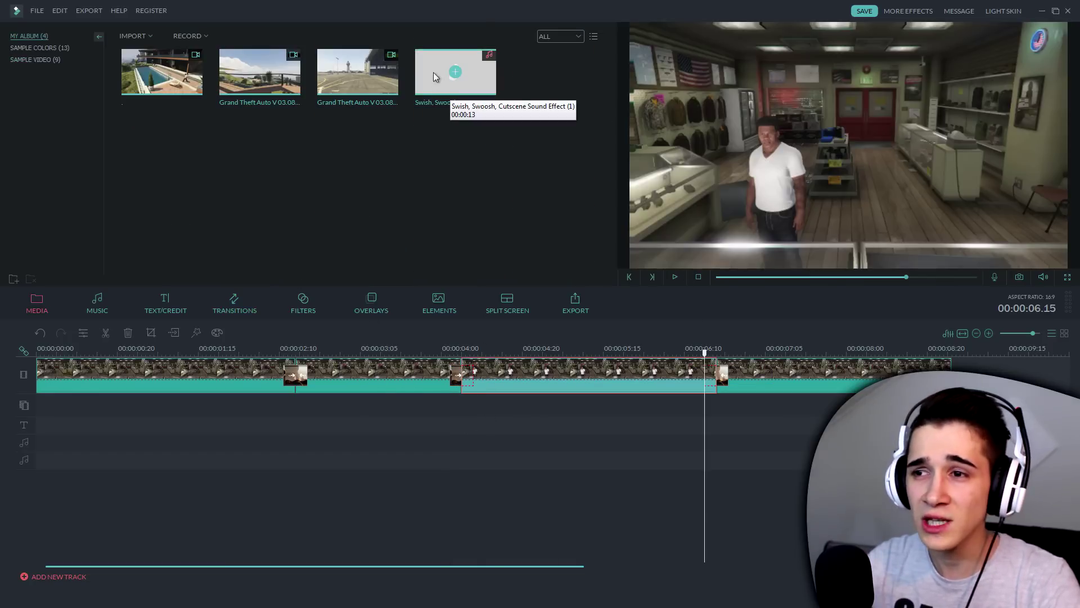
{"action": "left_click_drag", "start_coordinate": [453, 76], "coordinate": [94, 443]}
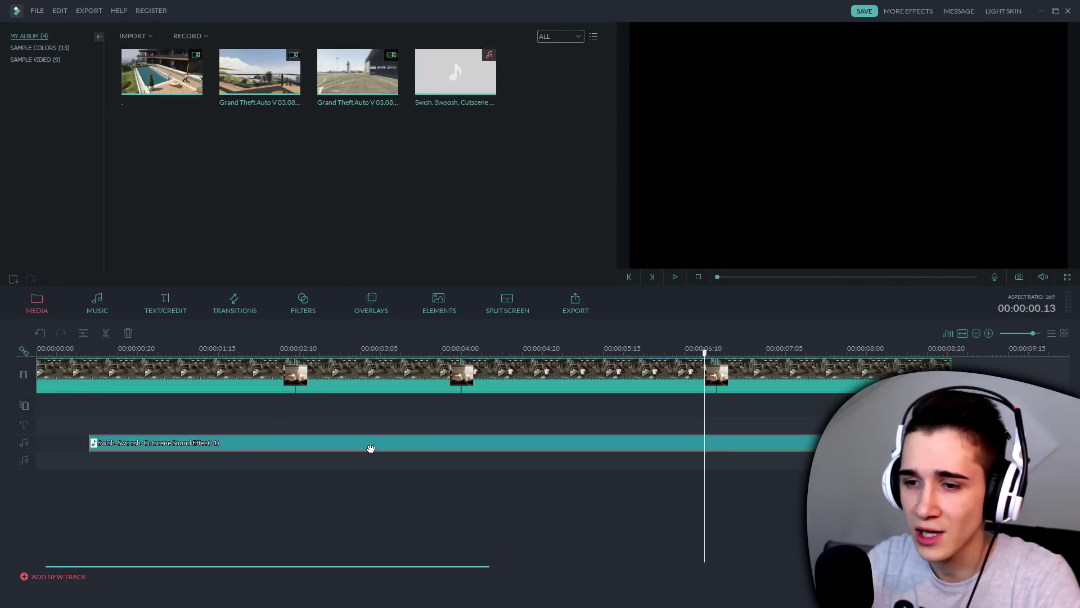
{"action": "left_click_drag", "start_coordinate": [239, 450], "coordinate": [504, 448]}
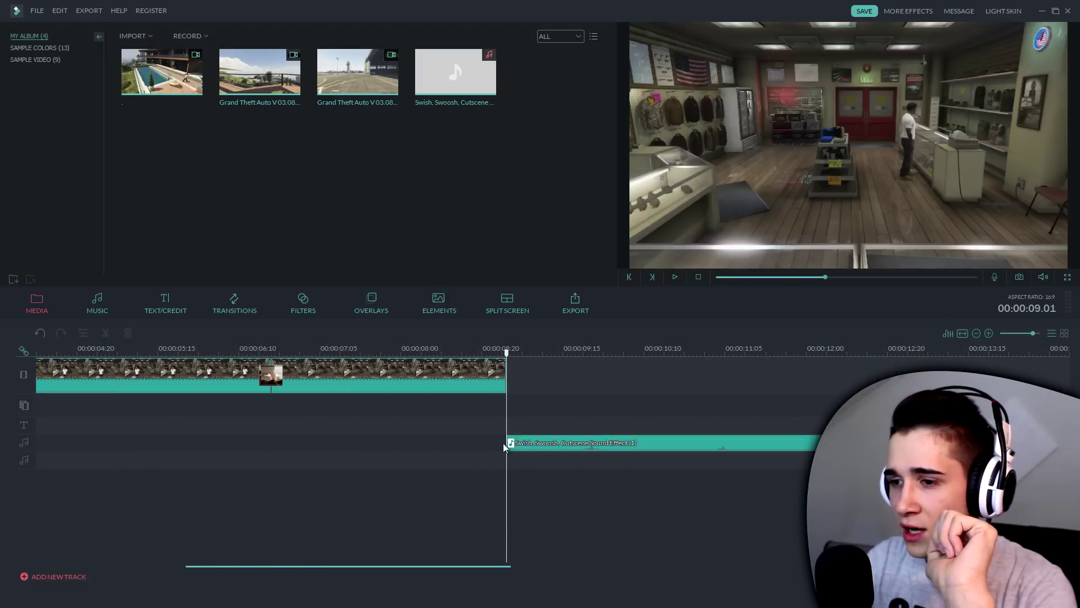
{"action": "left_click", "coordinate": [675, 277]}
{"action": "left_click_drag", "start_coordinate": [640, 458], "coordinate": [462, 460]}
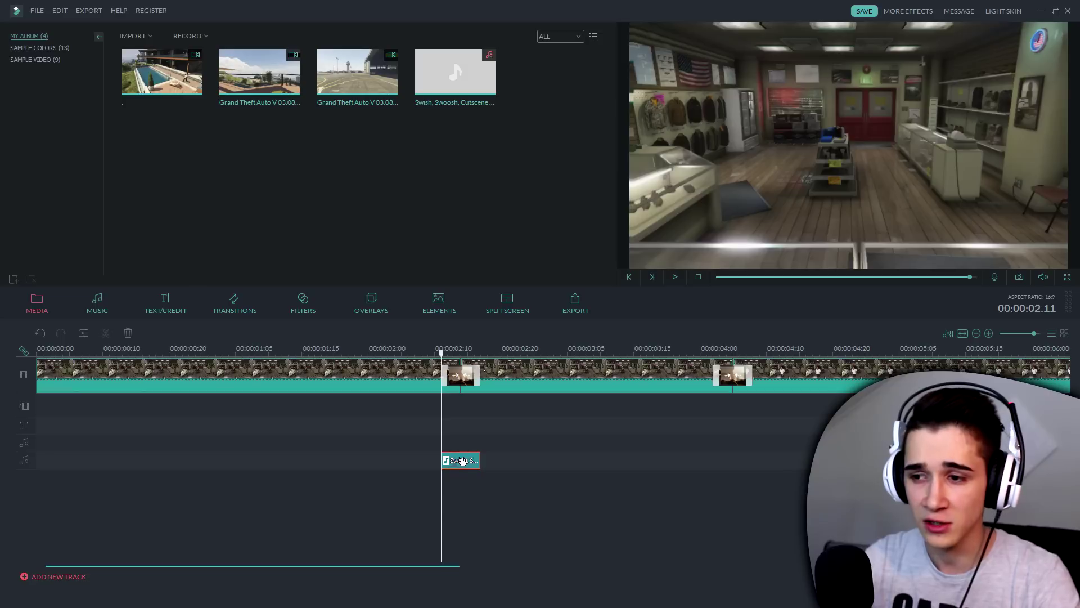
- Paste copies of the short swoosh under the second and third transitions, starting at 00:00:04.03 and 00:00:06.15
{"action": "left_click", "coordinate": [725, 465]}
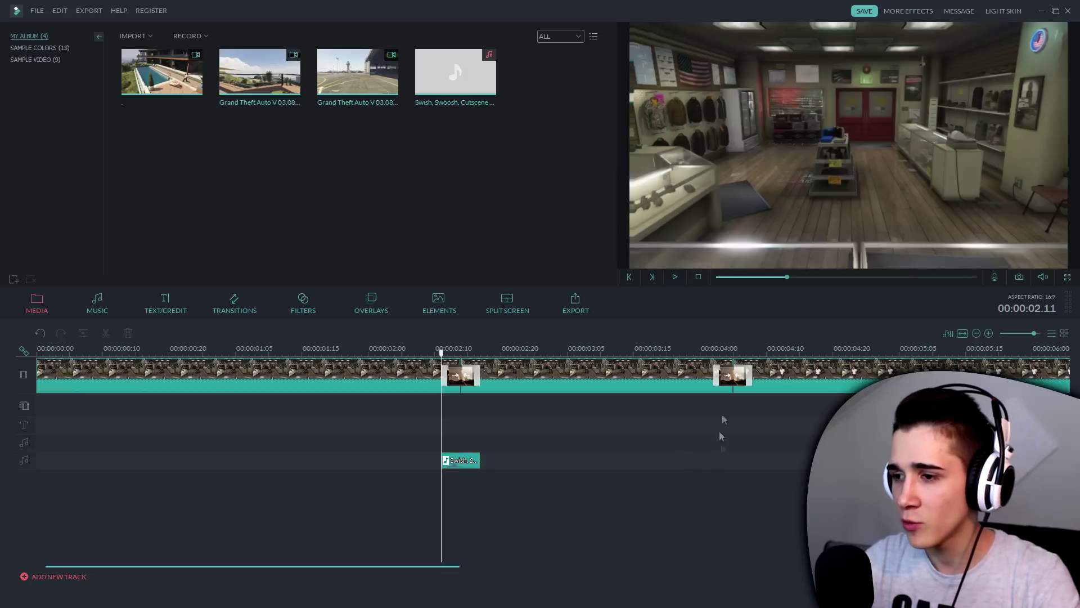
{"action": "left_click", "coordinate": [726, 347]}
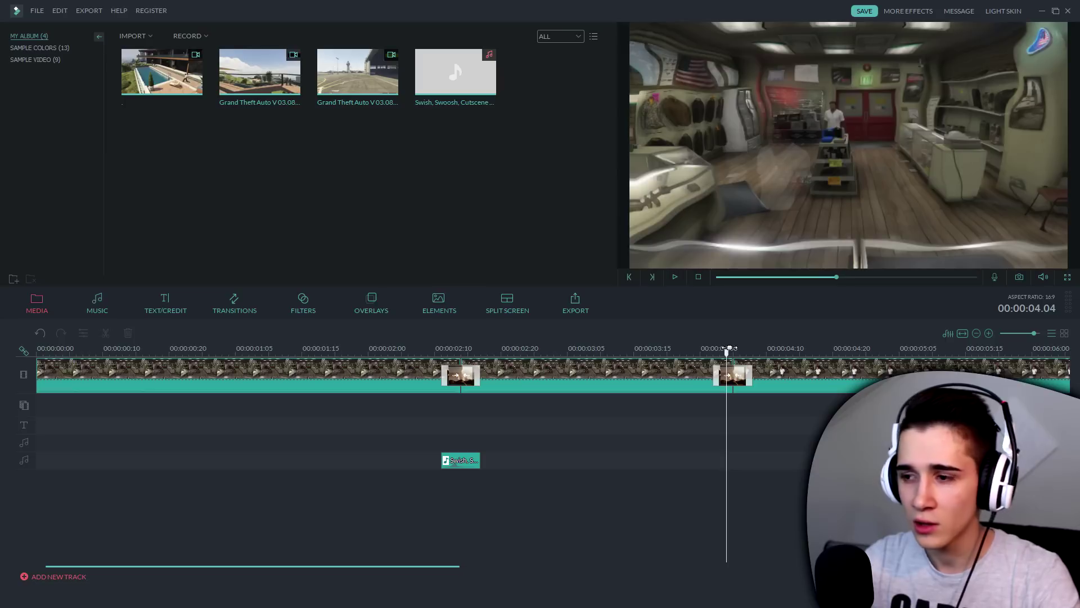
{"action": "key", "text": "ctrl+v"}
{"action": "left_click_drag", "start_coordinate": [747, 463], "coordinate": [741, 464]}
{"action": "left_click_drag", "start_coordinate": [457, 567], "coordinate": [708, 566]}
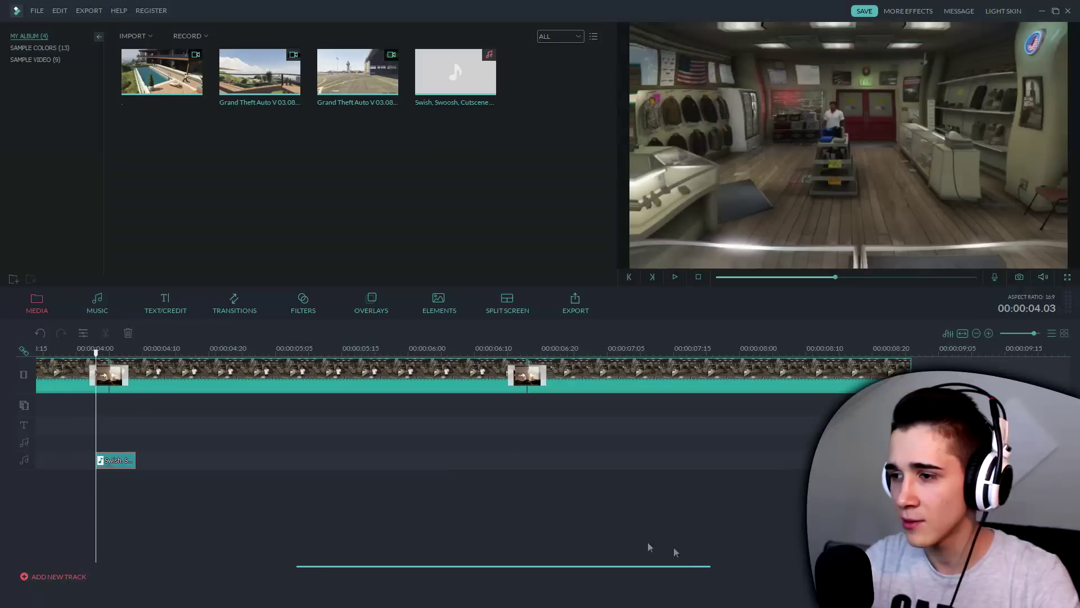
{"action": "left_click", "coordinate": [521, 351]}
{"action": "key", "text": "ctrl+v"}
{"action": "left_click_drag", "start_coordinate": [549, 463], "coordinate": [534, 467]}
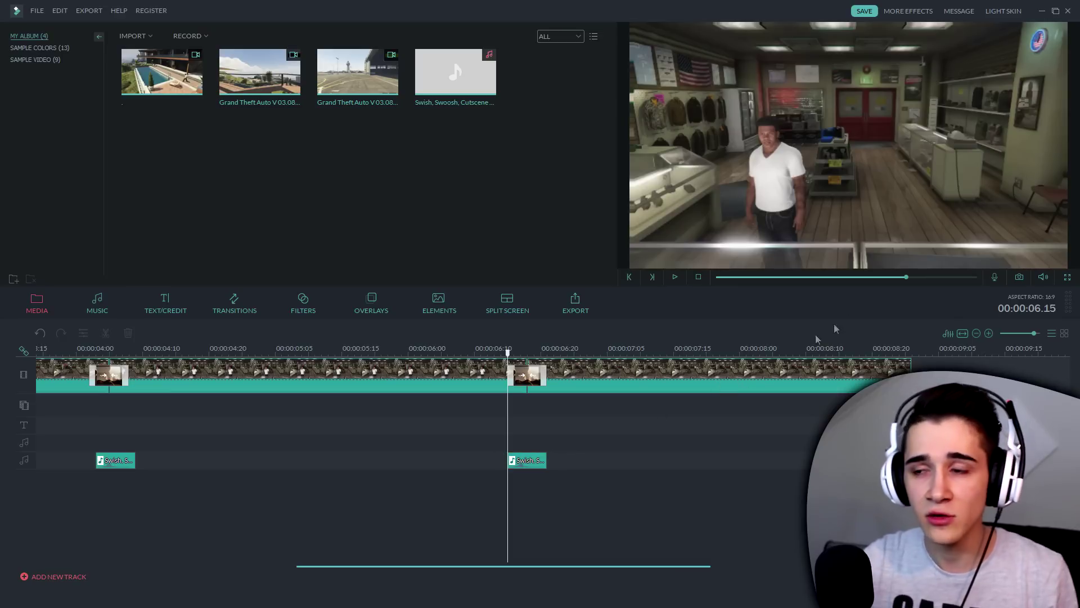
- Play the jump-cut sequence from the start to check the transitions together with the swoosh sounds
{"action": "left_click_drag", "start_coordinate": [541, 568], "coordinate": [188, 565]}
{"action": "key", "text": "Home"}
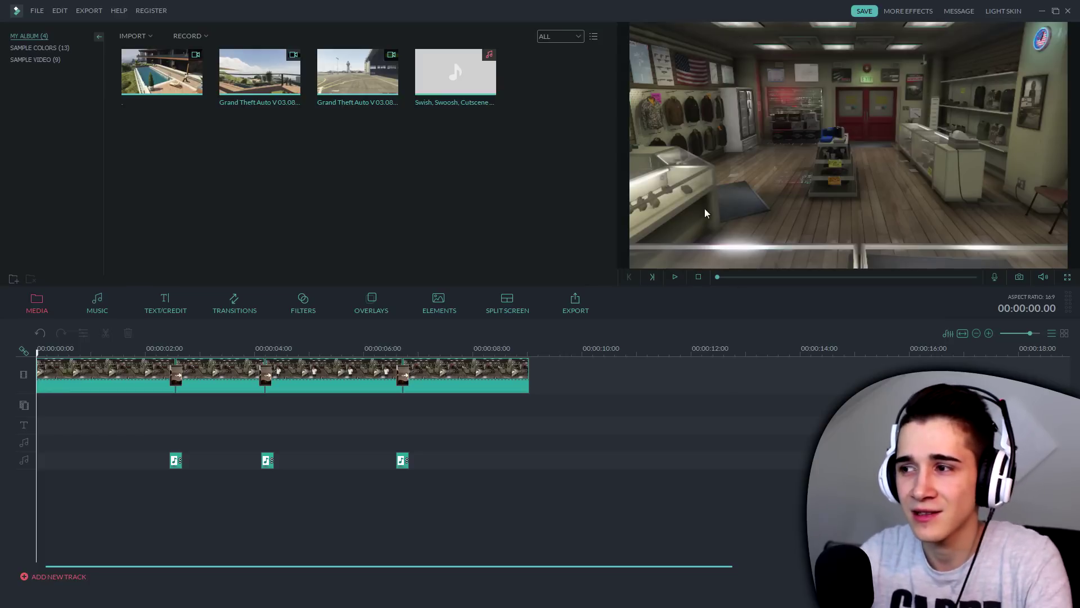
{"action": "left_click", "coordinate": [300, 312]}
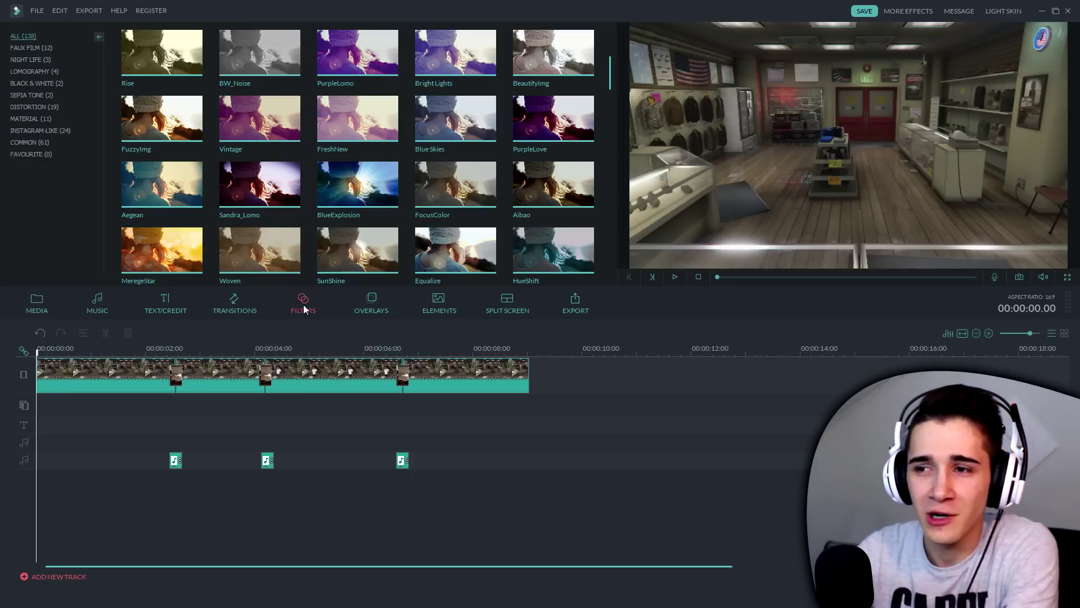
{"action": "scroll", "coordinate": [455, 157], "scroll_direction": "up", "scroll_amount": 2}
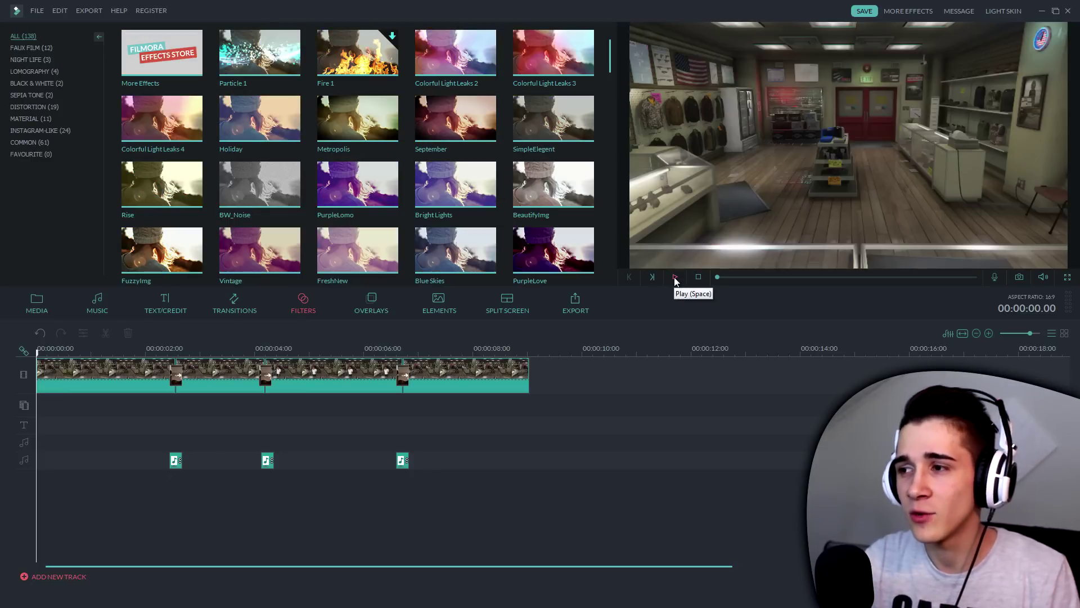
{"action": "left_click", "coordinate": [676, 280]}
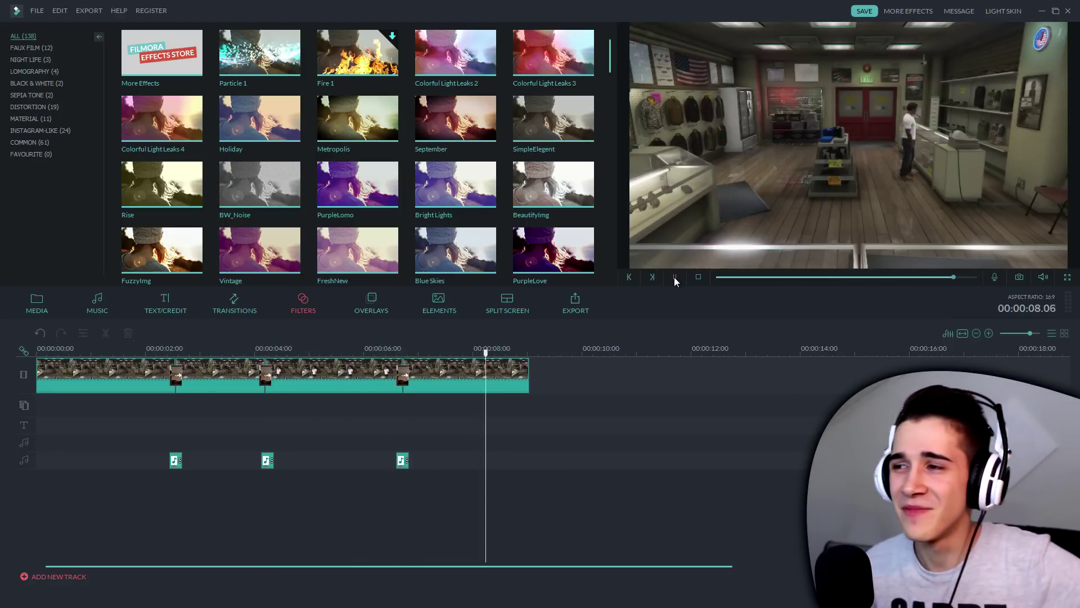
{"action": "left_click", "coordinate": [697, 277]}
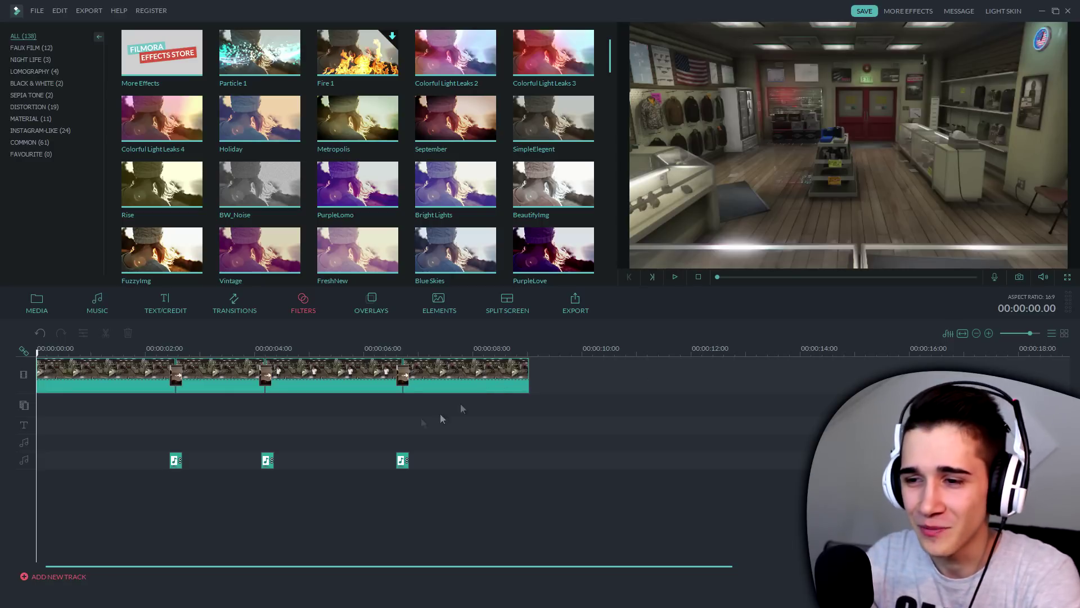
{"action": "left_click", "coordinate": [196, 389]}
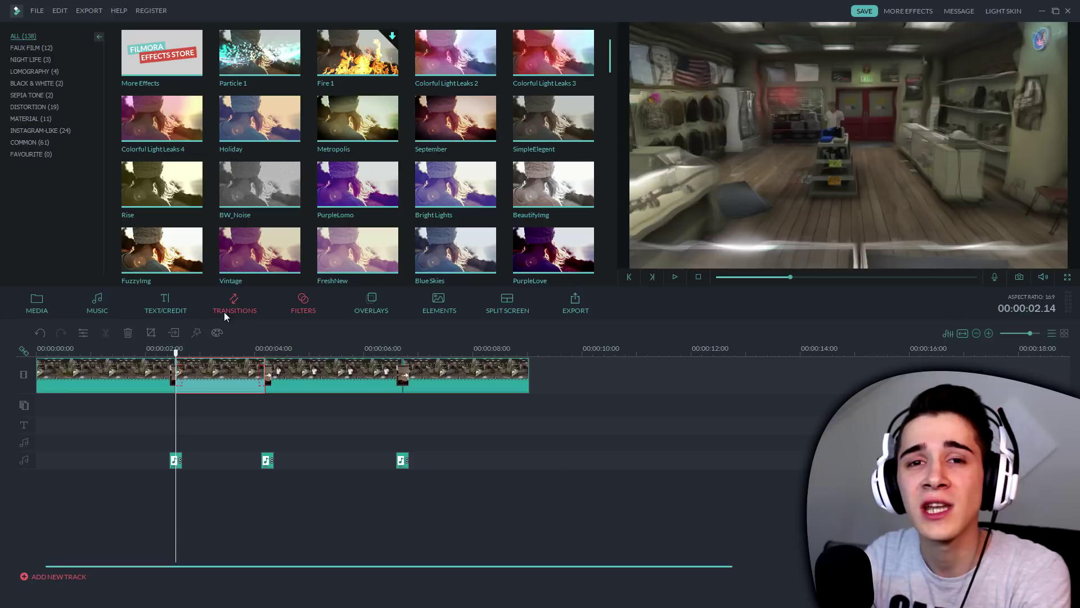
{"action": "left_click", "coordinate": [382, 302]}
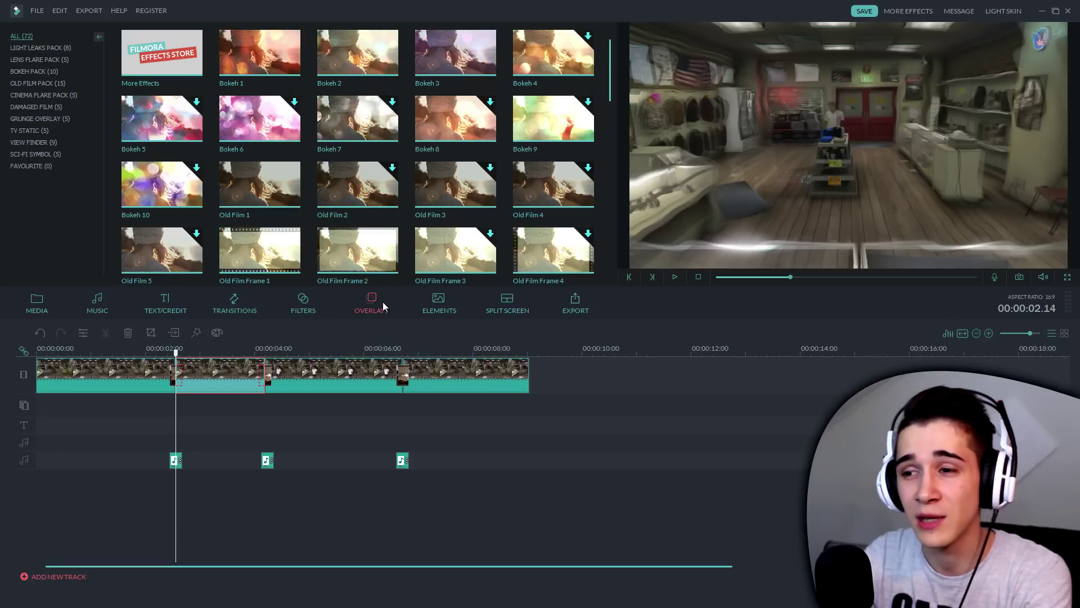
{"action": "left_click", "coordinate": [447, 306]}
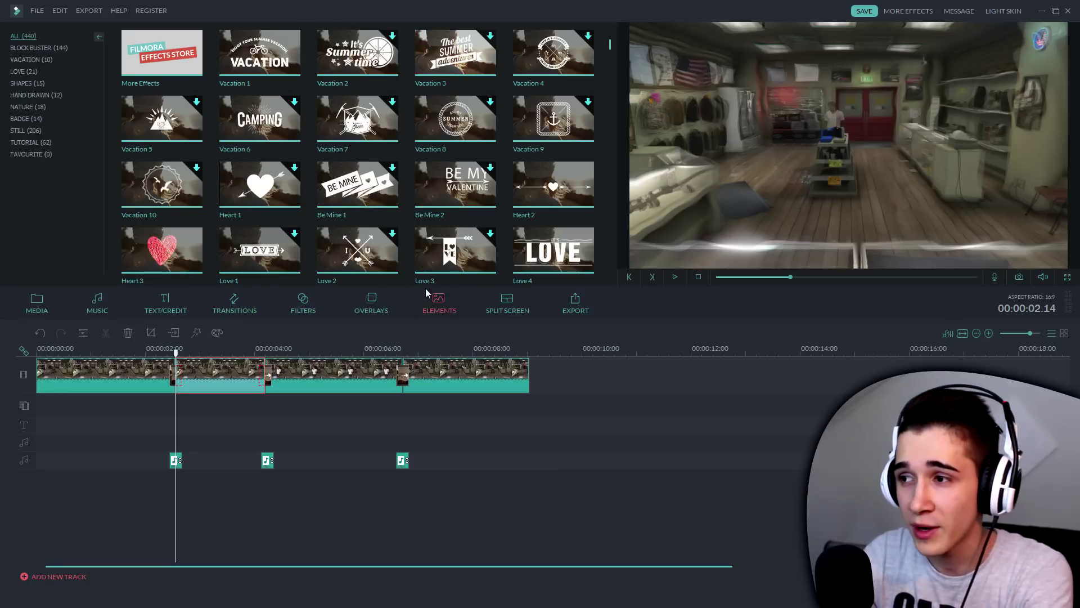
- Delete the shop footage segments from the video track
{"action": "left_click", "coordinate": [304, 383]}
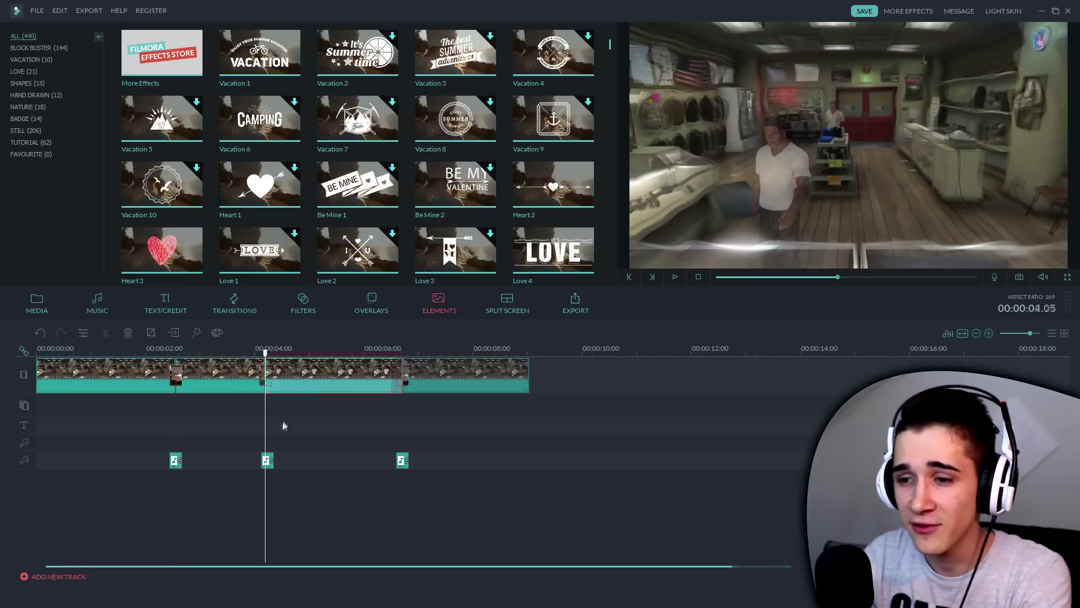
{"action": "key", "text": "Delete"}
{"action": "left_click", "coordinate": [228, 391]}
{"action": "key", "text": "Delete"}
{"action": "left_click", "coordinate": [135, 368]}
{"action": "key", "text": "Delete"}
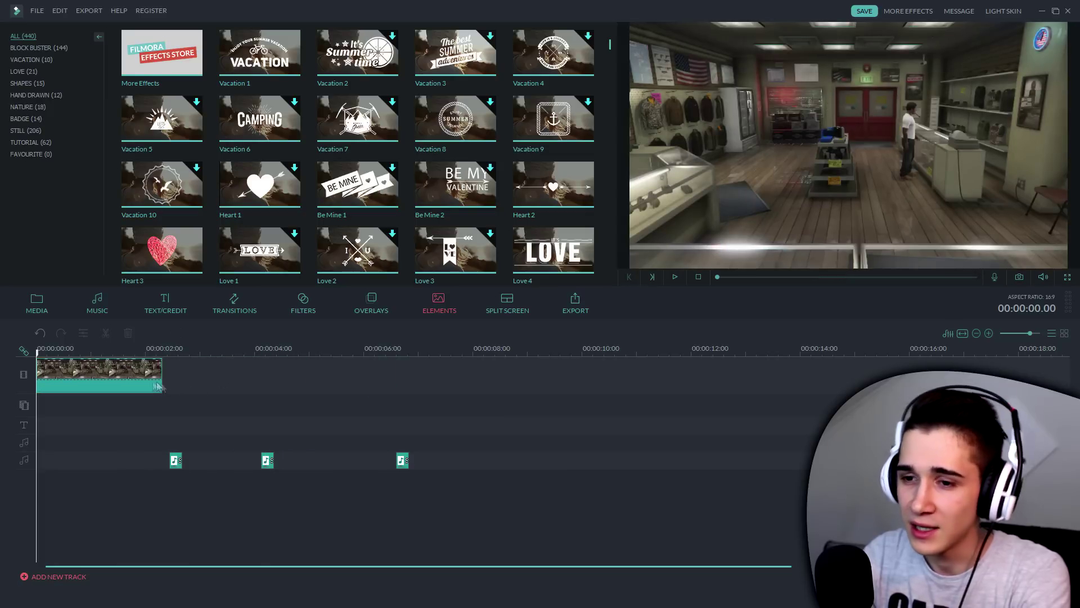
- Delete the three swoosh sound clips from the audio track
{"action": "left_click", "coordinate": [175, 460]}
{"action": "key", "text": "Delete"}
{"action": "key", "text": "Delete"}
{"action": "left_click", "coordinate": [267, 460]}
{"action": "key", "text": "Delete"}
{"action": "left_click", "coordinate": [403, 460]}
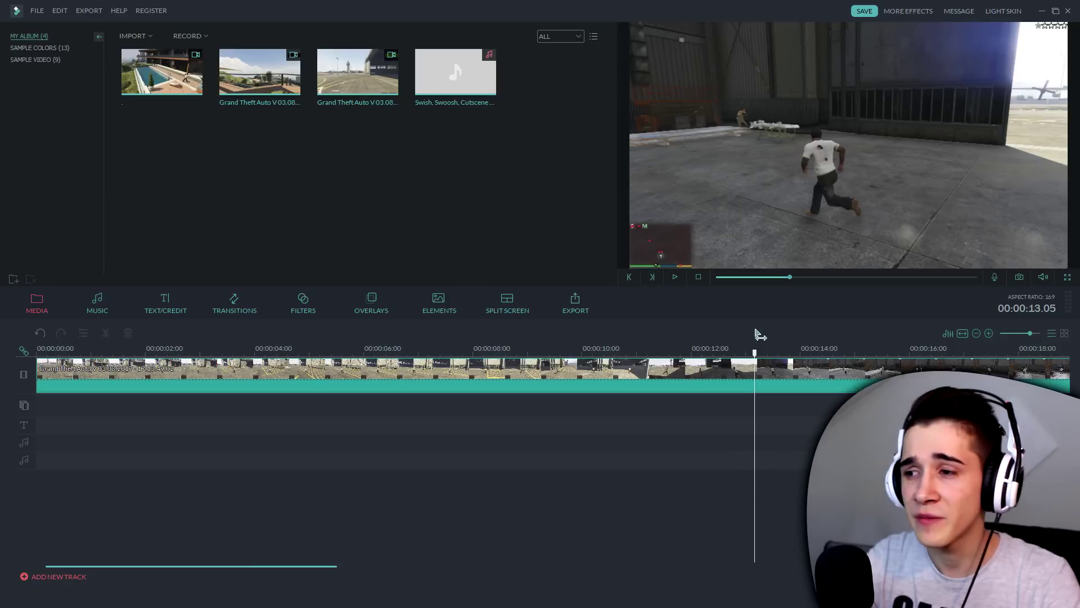
- Add the pool footage to the emptied timeline and cut it down to a segment about 4 seconds long
{"action": "left_click_drag", "start_coordinate": [755, 353], "coordinate": [175, 354]}
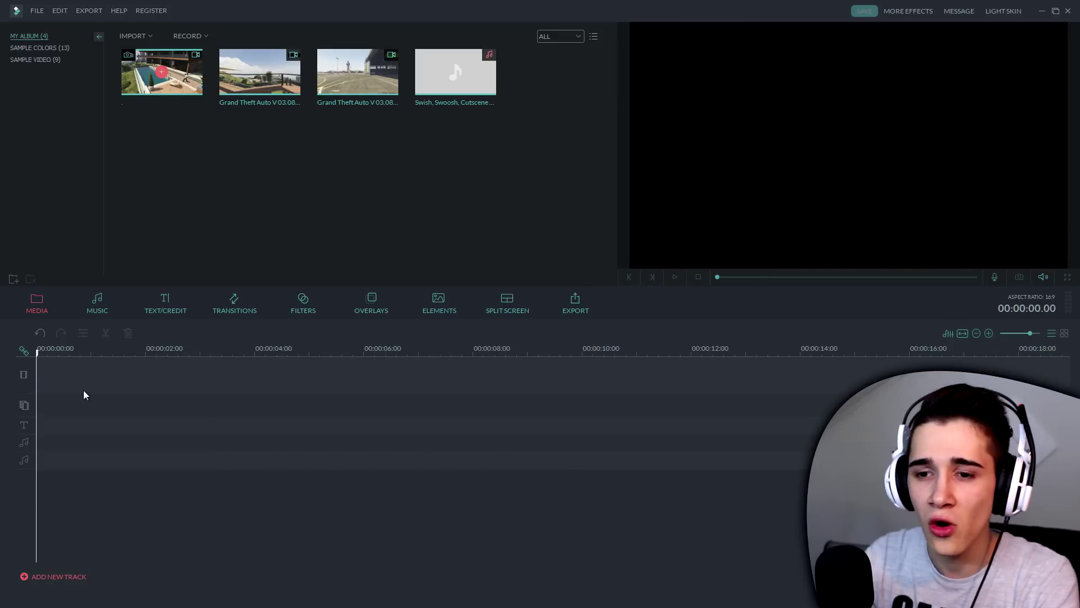
{"action": "left_click_drag", "start_coordinate": [84, 395], "coordinate": [45, 393]}
{"action": "left_click_drag", "start_coordinate": [39, 354], "coordinate": [713, 339]}
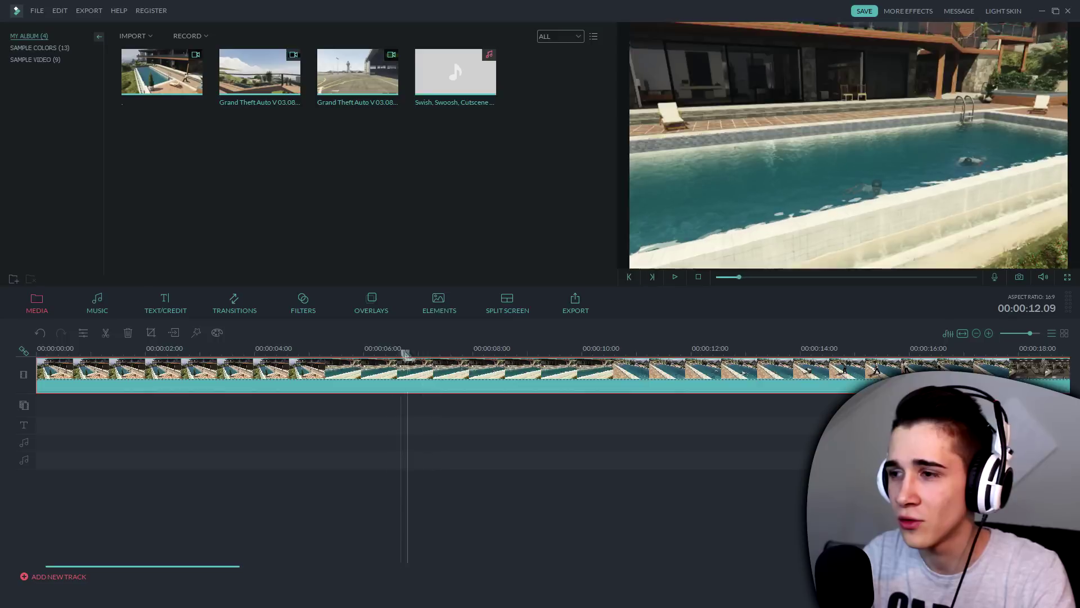
- Add the Block Buster element Explosions - 08 at the start of the overlay track beneath the pool clip
{"action": "left_click", "coordinate": [439, 304]}
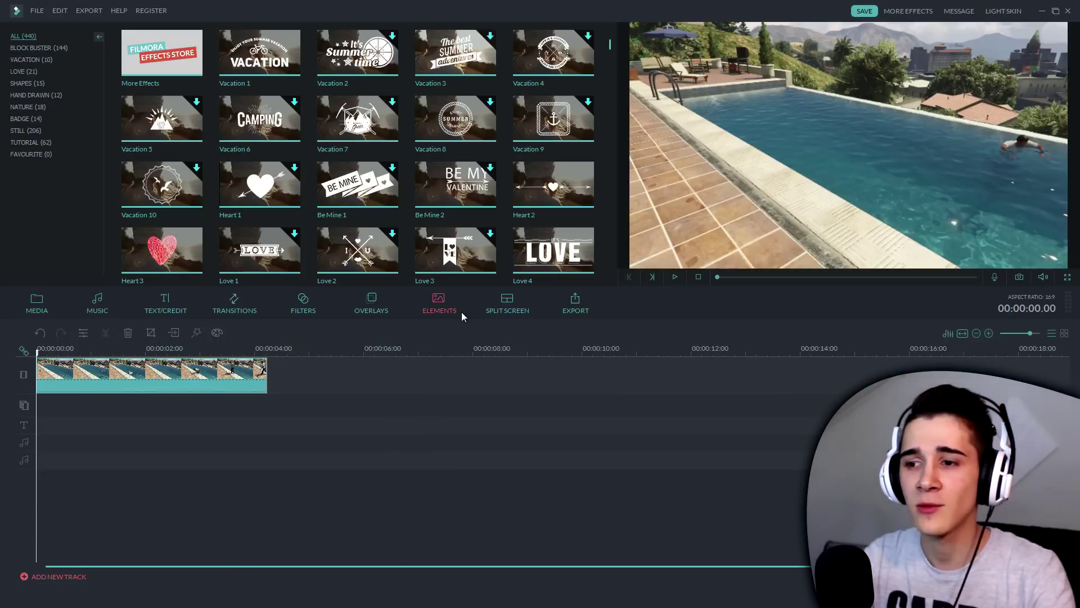
{"action": "left_click", "coordinate": [26, 49]}
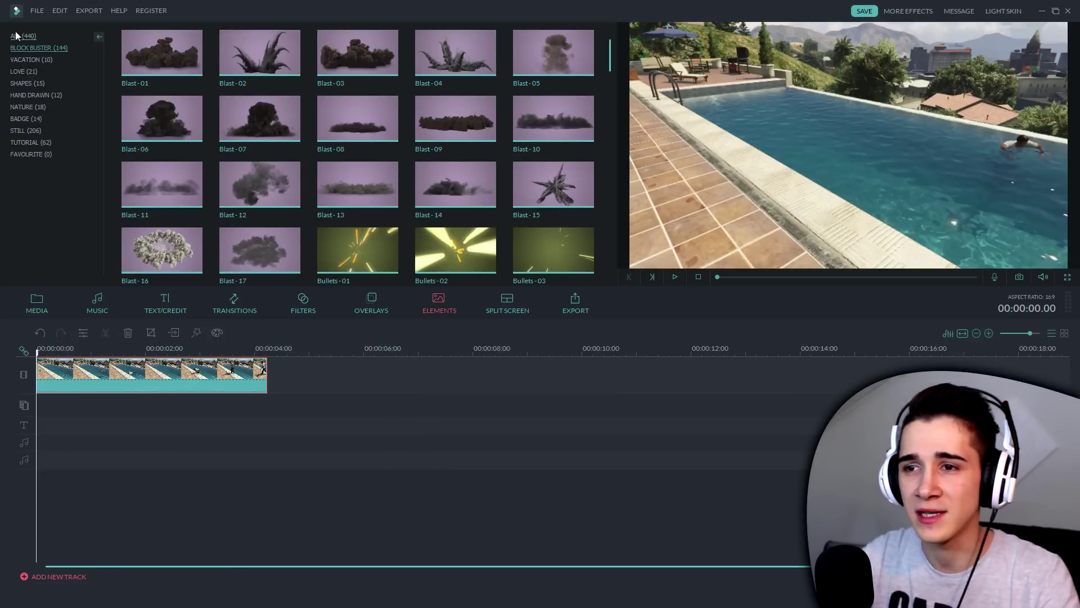
{"action": "left_click_drag", "start_coordinate": [611, 62], "coordinate": [613, 105]}
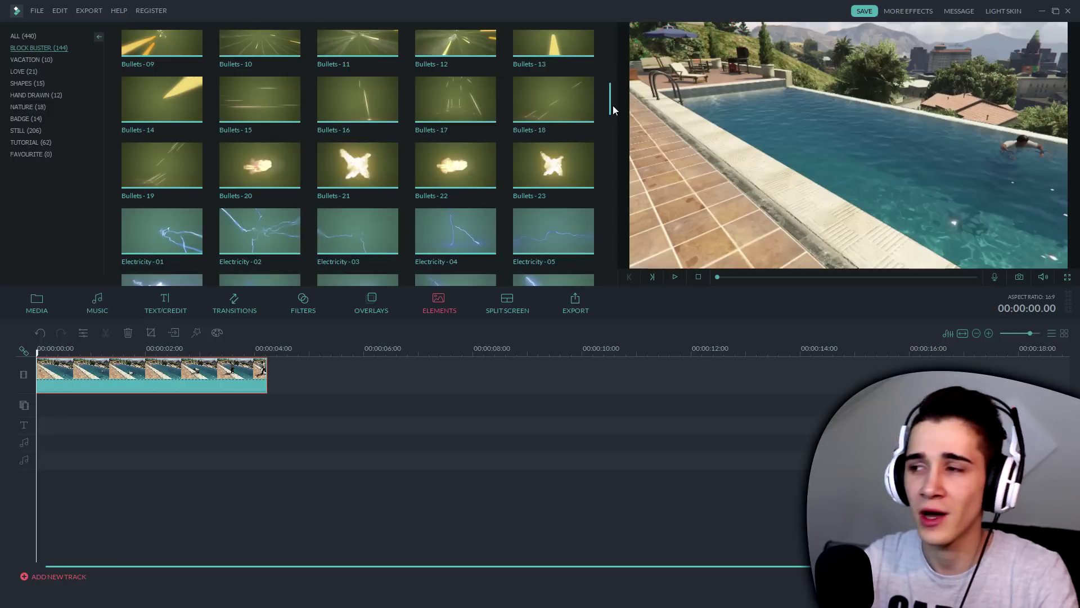
{"action": "left_click_drag", "start_coordinate": [612, 106], "coordinate": [612, 198]}
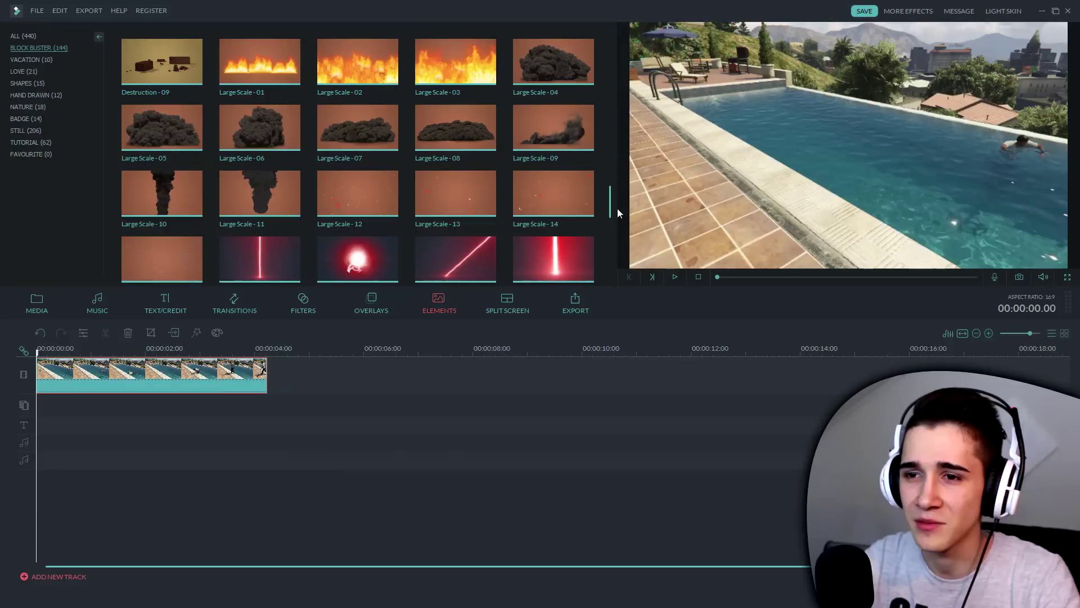
{"action": "left_click_drag", "start_coordinate": [617, 213], "coordinate": [636, 161]}
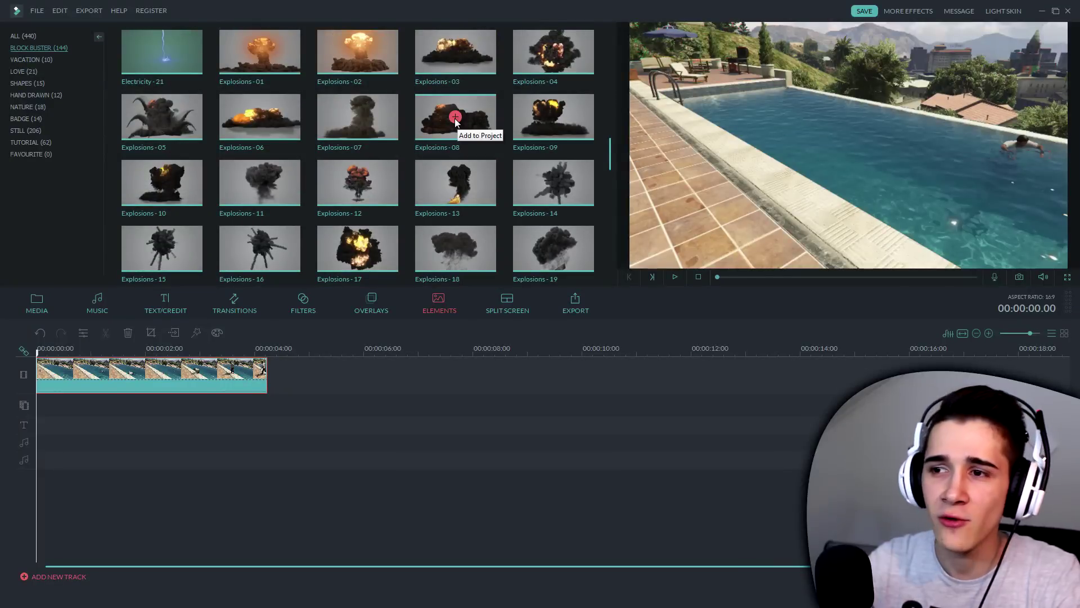
{"action": "left_click", "coordinate": [455, 117]}
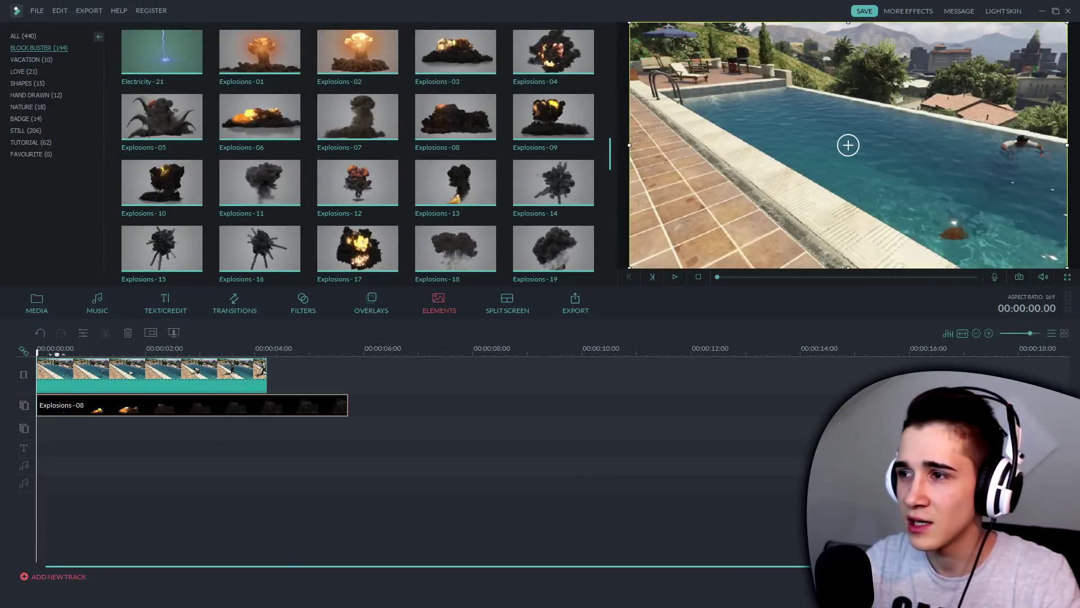
- Go to the fireball at 00:00:01.12, shrink the Explosions - 08 element and position it over the distant city skyline
{"action": "left_click_drag", "start_coordinate": [42, 349], "coordinate": [117, 352]}
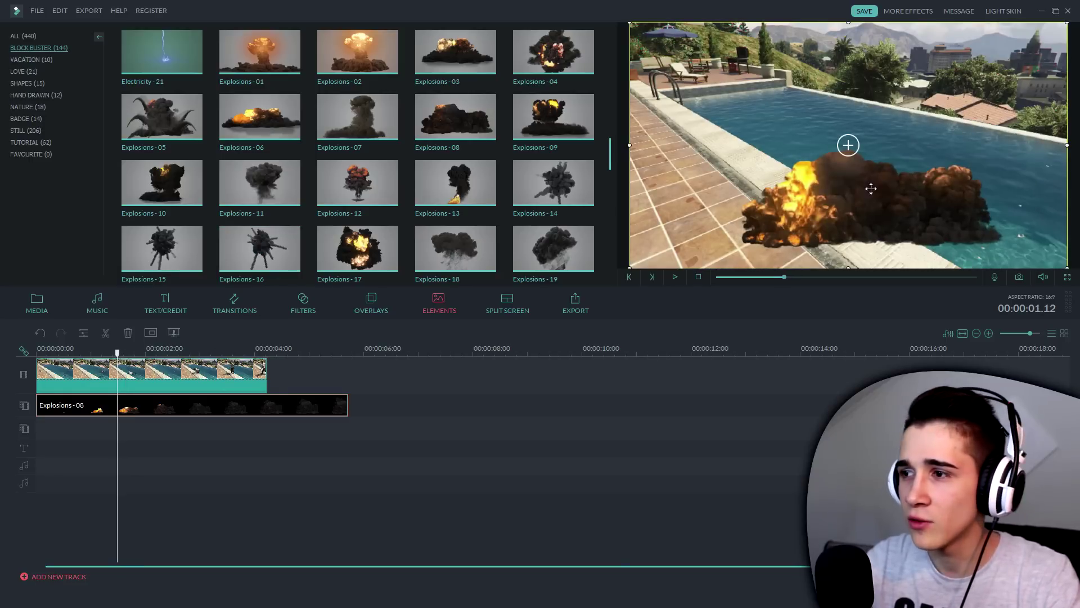
{"action": "left_click_drag", "start_coordinate": [876, 174], "coordinate": [875, 125]}
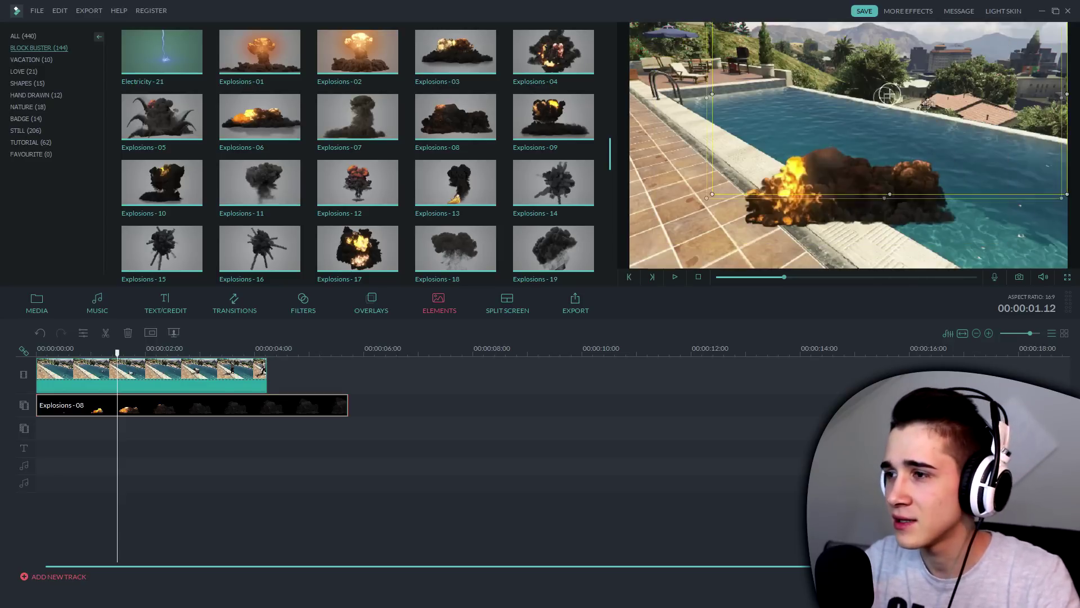
{"action": "left_click_drag", "start_coordinate": [977, 115], "coordinate": [896, 119]}
{"action": "left_click_drag", "start_coordinate": [794, 98], "coordinate": [966, 116]}
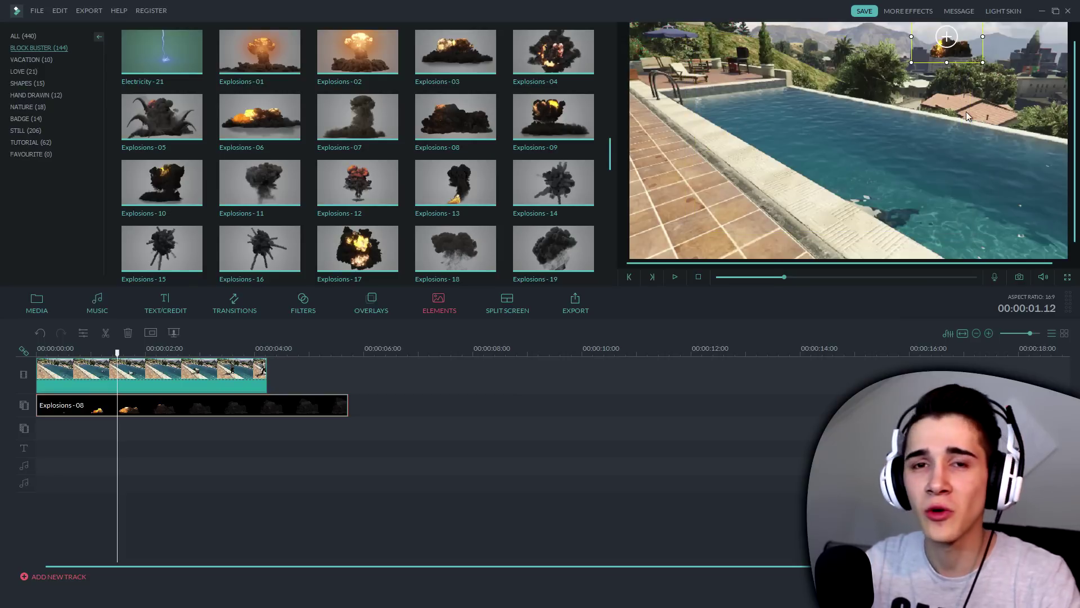
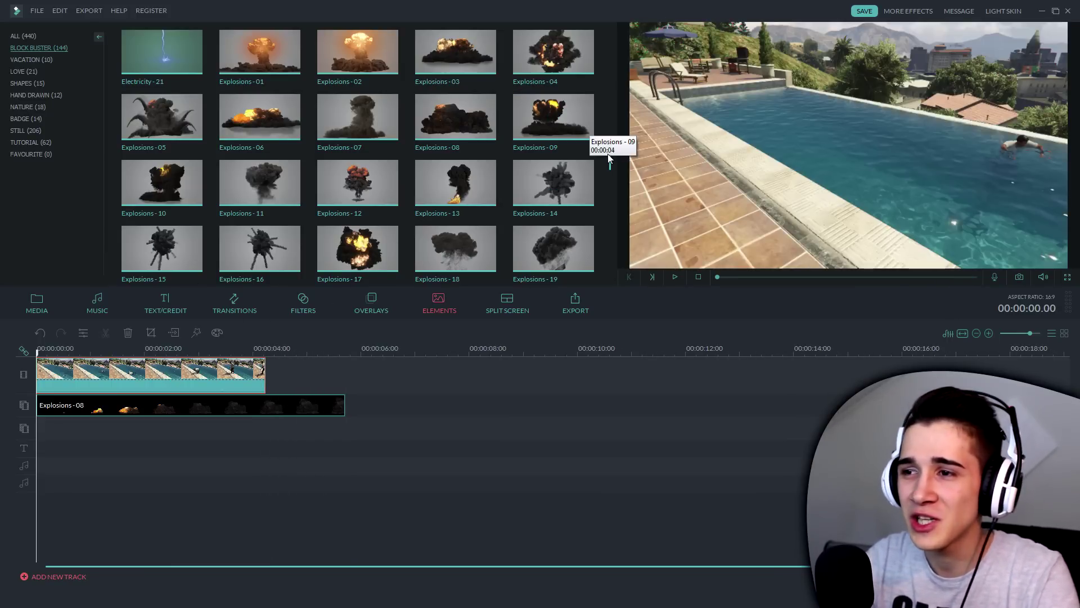
- Preview the Destruction - 01 element and delete the Explosions - 08 clip from the overlay track
{"action": "scroll", "coordinate": [610, 158], "scroll_direction": "down", "scroll_amount": 5}
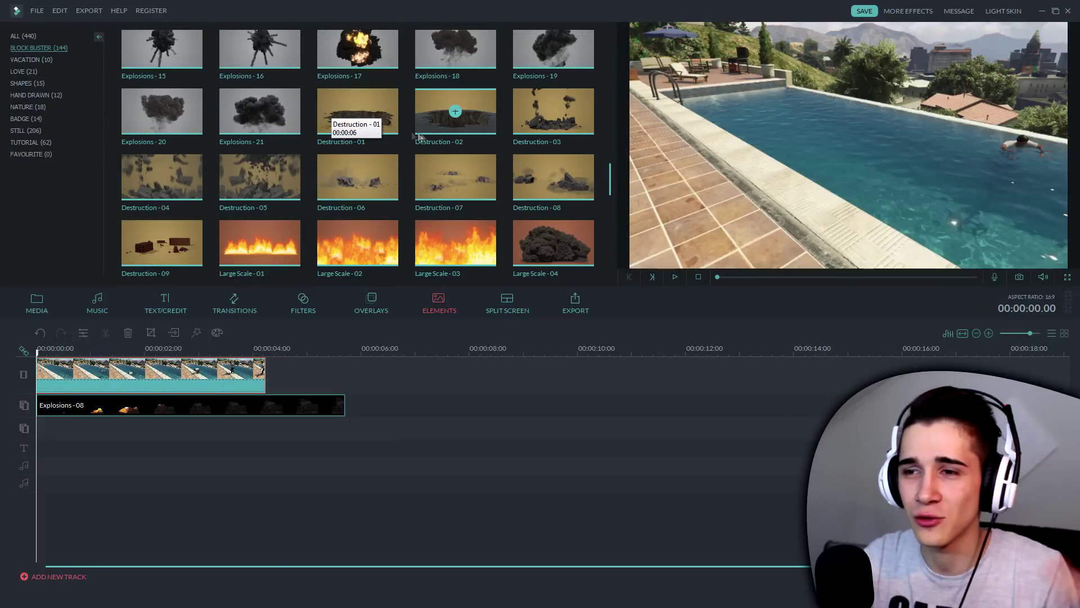
{"action": "left_click", "coordinate": [371, 126]}
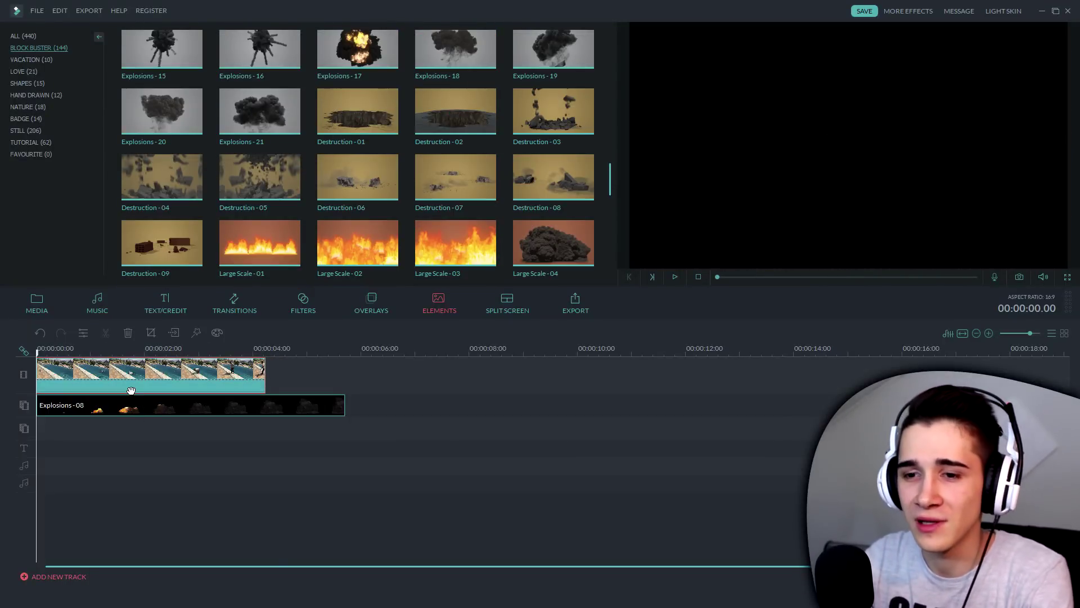
{"action": "left_click", "coordinate": [130, 389]}
{"action": "left_click", "coordinate": [88, 406]}
{"action": "left_click_drag", "start_coordinate": [90, 405], "coordinate": [325, 397]}
{"action": "key", "text": "Delete"}
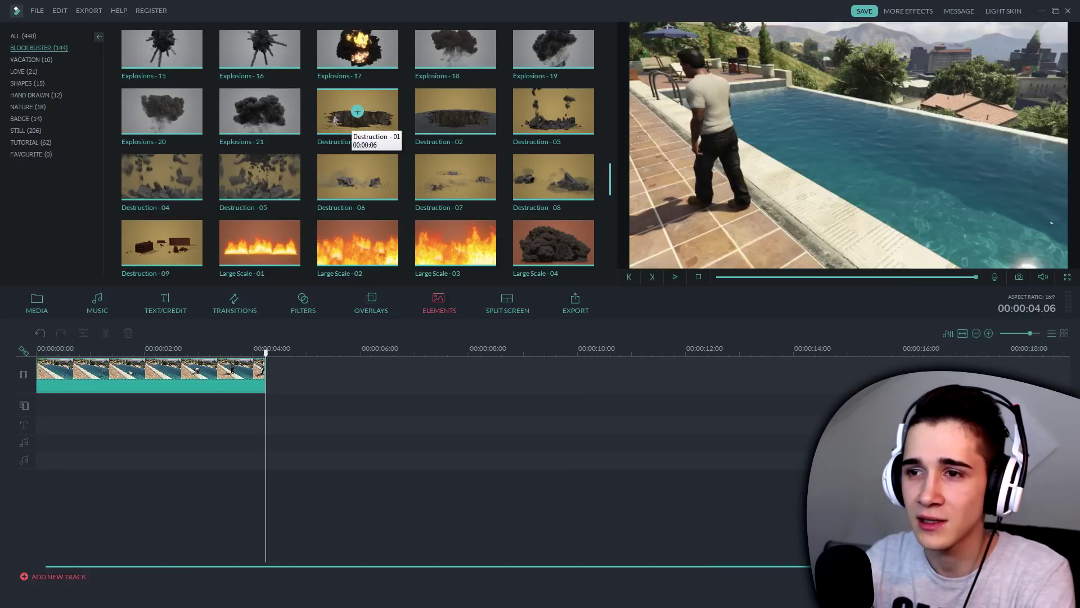
- Add the Destruction - 01 element at the start of the overlay track, shrink it and position it on the tiles beside the pool
{"action": "left_click", "coordinate": [354, 123]}
{"action": "left_click_drag", "start_coordinate": [357, 111], "coordinate": [43, 410]}
{"action": "left_click_drag", "start_coordinate": [630, 268], "coordinate": [795, 185]}
{"action": "left_click_drag", "start_coordinate": [892, 163], "coordinate": [691, 200]}
{"action": "left_click_drag", "start_coordinate": [742, 227], "coordinate": [795, 264]}
{"action": "left_click_drag", "start_coordinate": [717, 208], "coordinate": [708, 188]}
{"action": "left_click", "coordinate": [190, 351]}
{"action": "left_click_drag", "start_coordinate": [707, 188], "coordinate": [697, 179]}
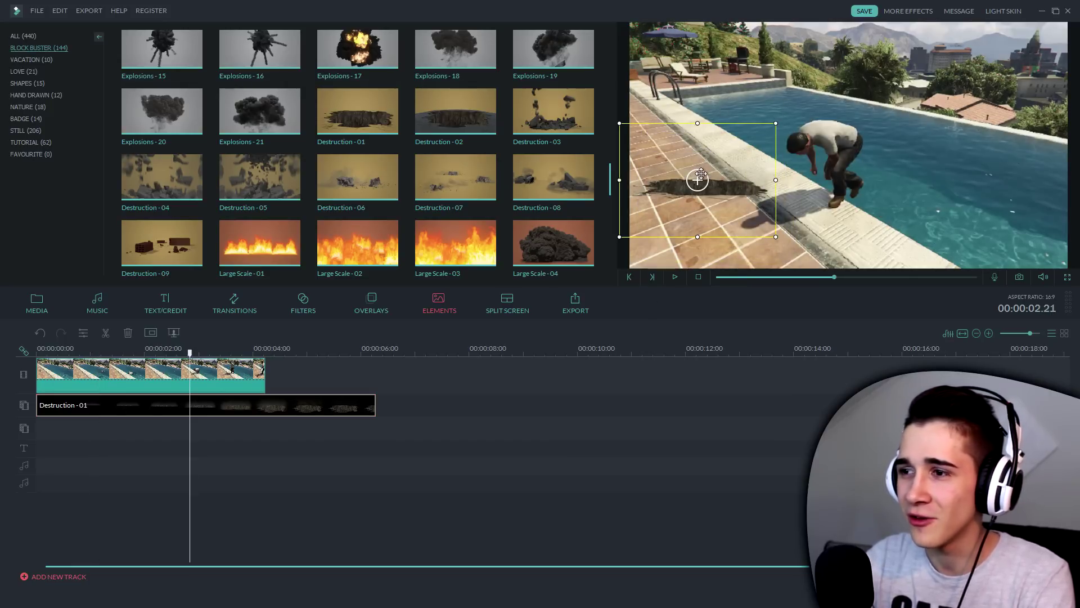
- Play the pool clip with the Destruction - 01 element from the start of the timeline, pausing at 00:00:02.11
{"action": "key", "text": "Home"}
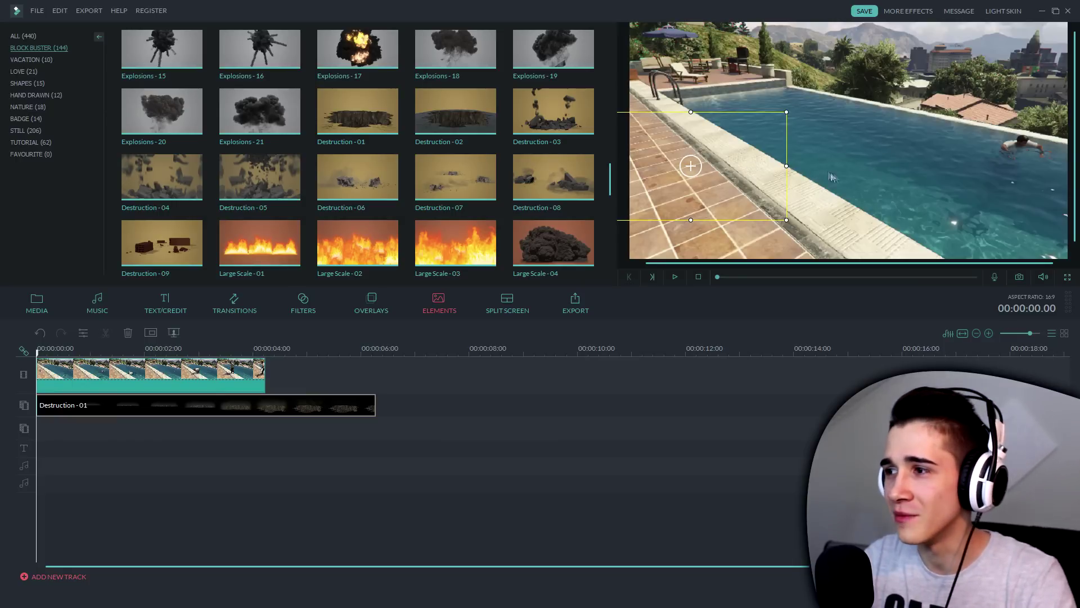
{"action": "left_click", "coordinate": [110, 373]}
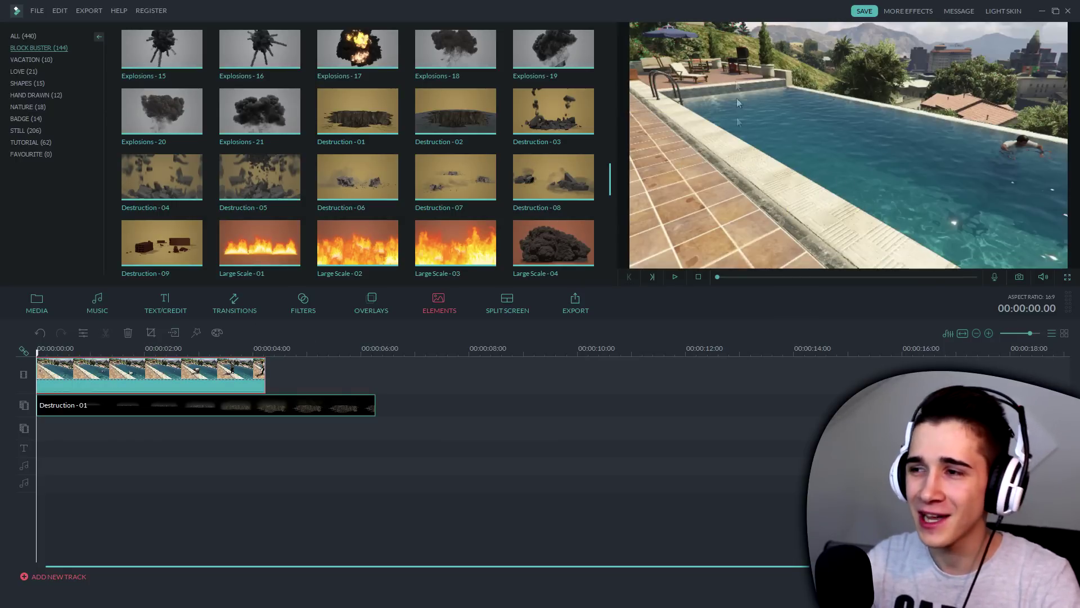
{"action": "left_click", "coordinate": [675, 277]}
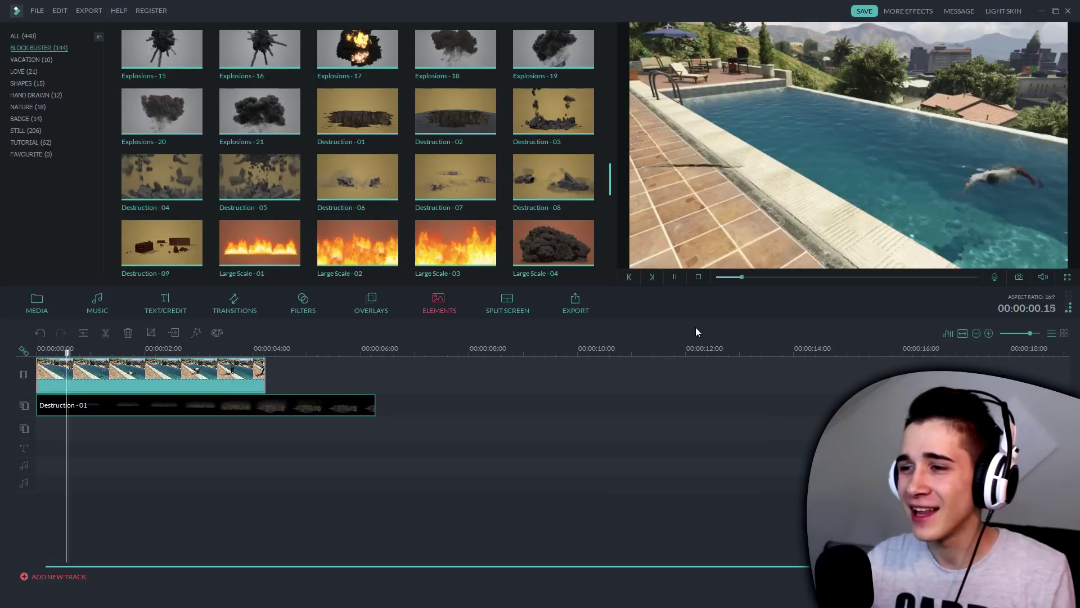
{"action": "left_click", "coordinate": [675, 277]}
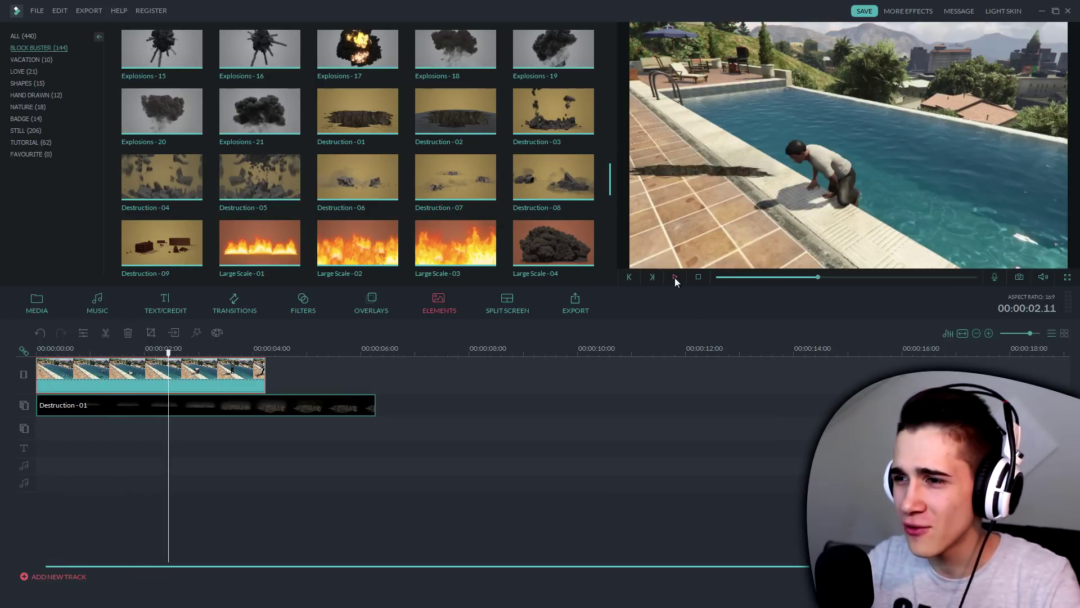
- Lower the preview volume to its minimum and replay the pool composite from the start of the timeline
{"action": "left_click", "coordinate": [37, 348]}
{"action": "right_click", "coordinate": [78, 373]}
{"action": "left_click", "coordinate": [1044, 276]}
{"action": "left_click_drag", "start_coordinate": [1046, 240], "coordinate": [1051, 265]}
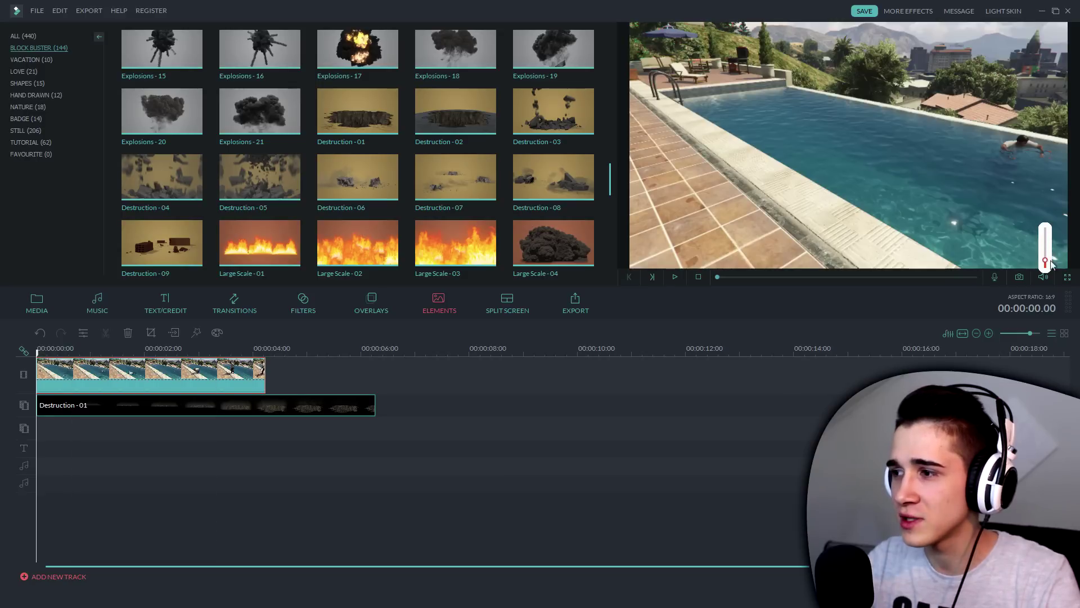
{"action": "left_click", "coordinate": [674, 277]}
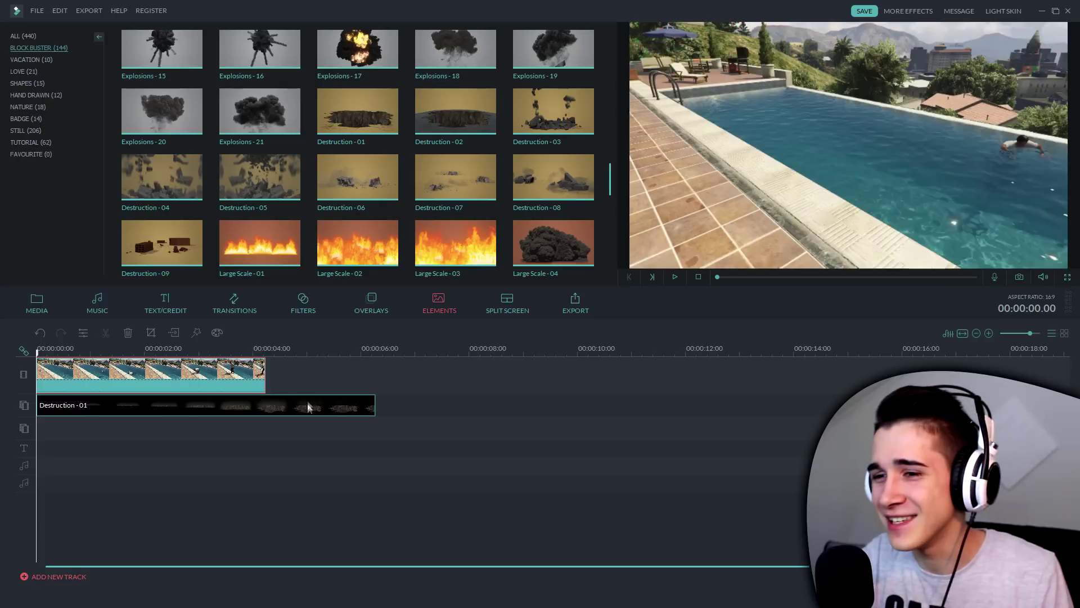
- Scrub back from 00:00:03.23 to 00:00:03.14 to examine the Destruction - 01 element as the man walks beside it
{"action": "left_click_drag", "start_coordinate": [241, 348], "coordinate": [250, 358]}
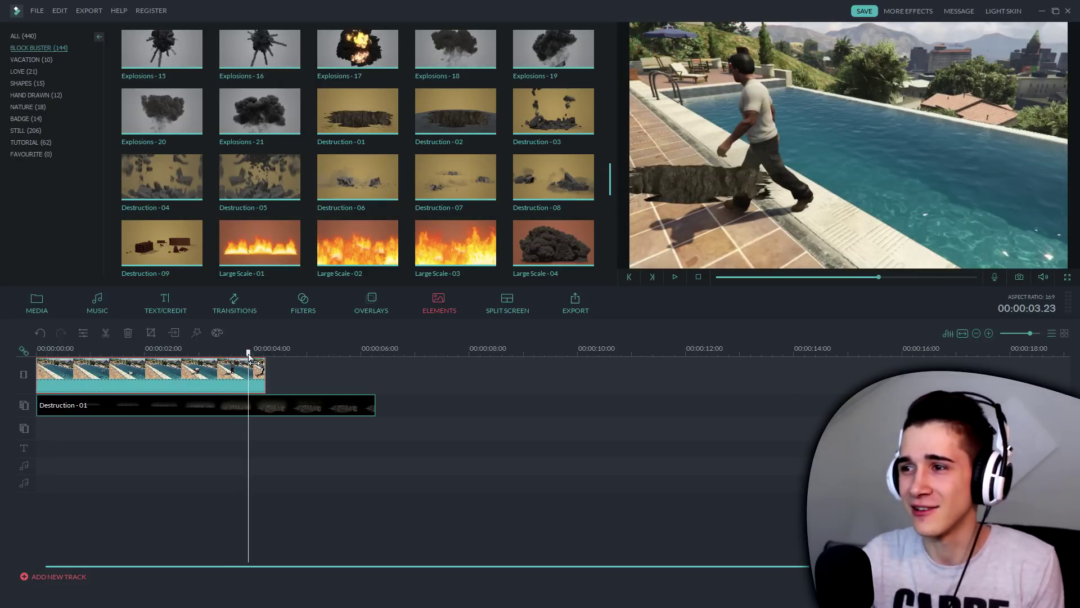
{"action": "left_click_drag", "start_coordinate": [248, 353], "coordinate": [243, 363]}
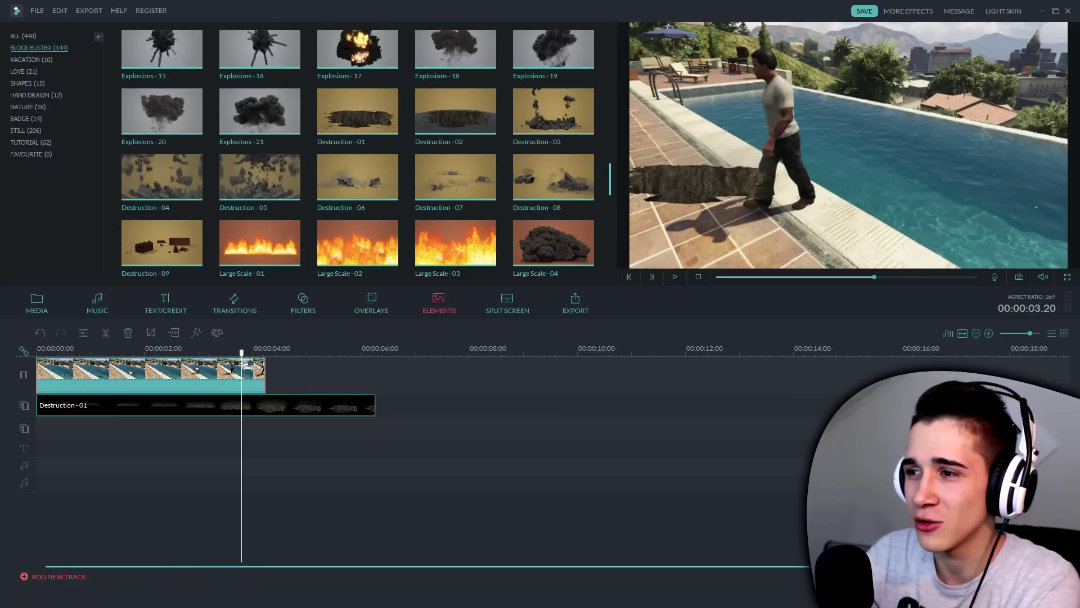
{"action": "left_click_drag", "start_coordinate": [248, 365], "coordinate": [232, 363]}
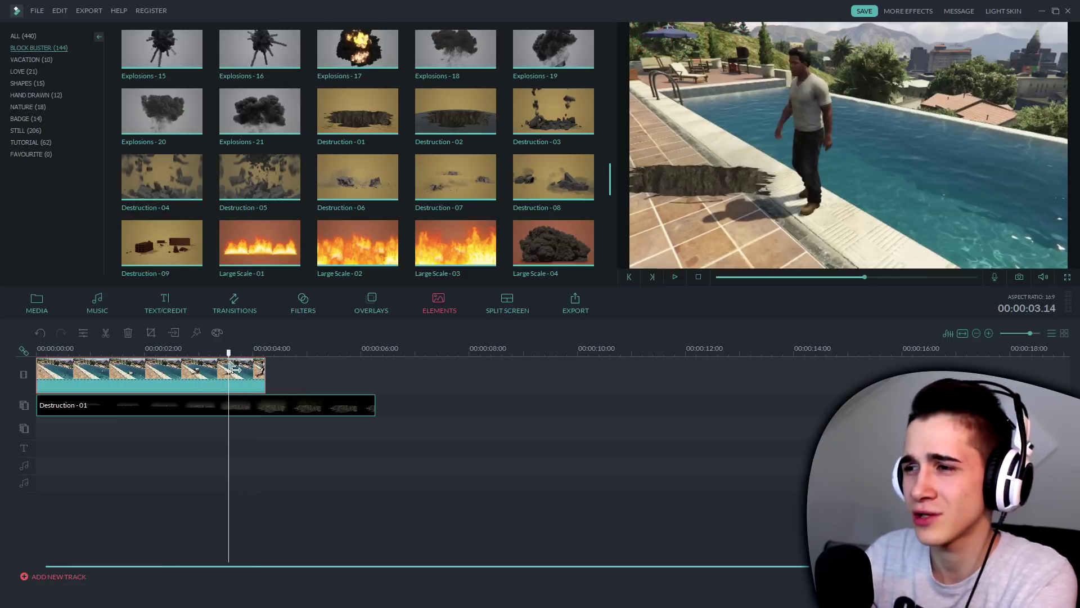